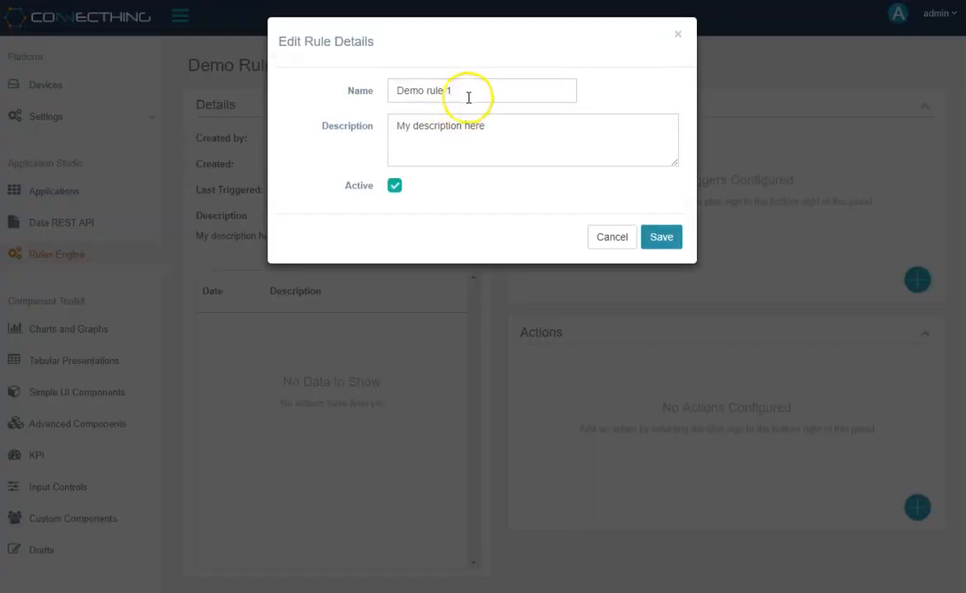
Rename the rule 'Rule for high CPU', describe it as 'Observe High CPU usage on a device', and save.
drag(476, 90, 397, 89)
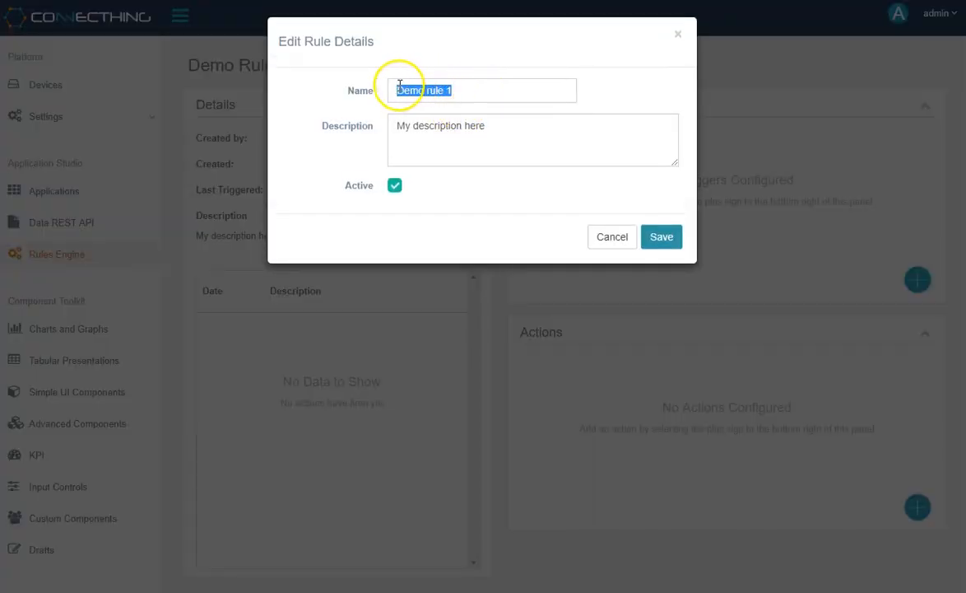
text(Rule for high CPU)
drag(520, 122, 323, 139)
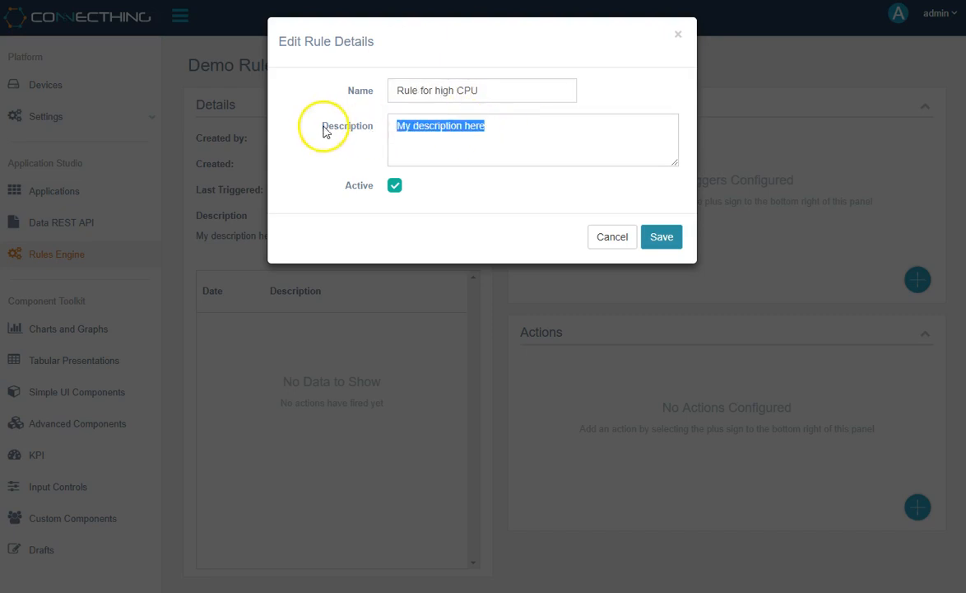
text(Observe)
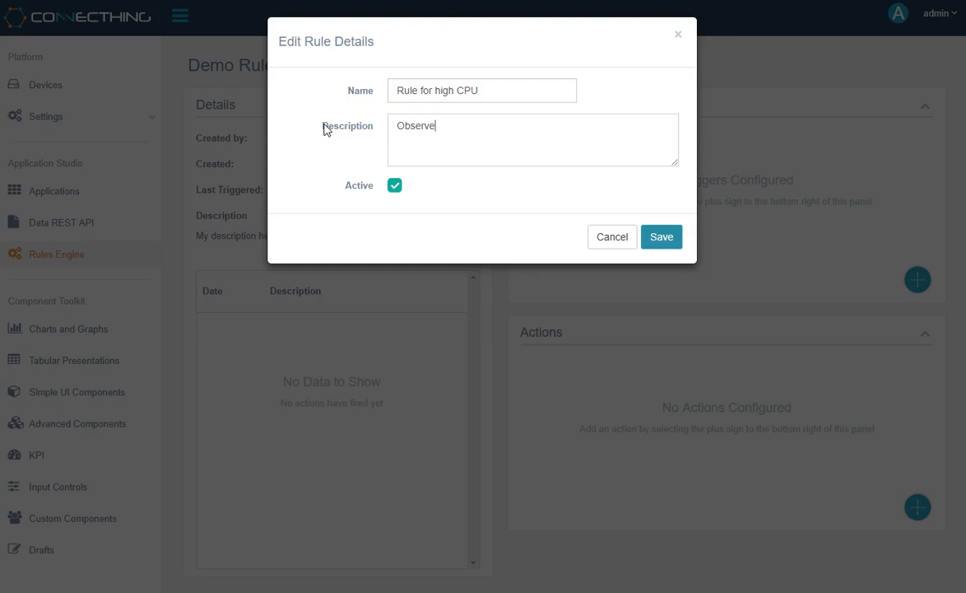
text( High CPU usage on a device)
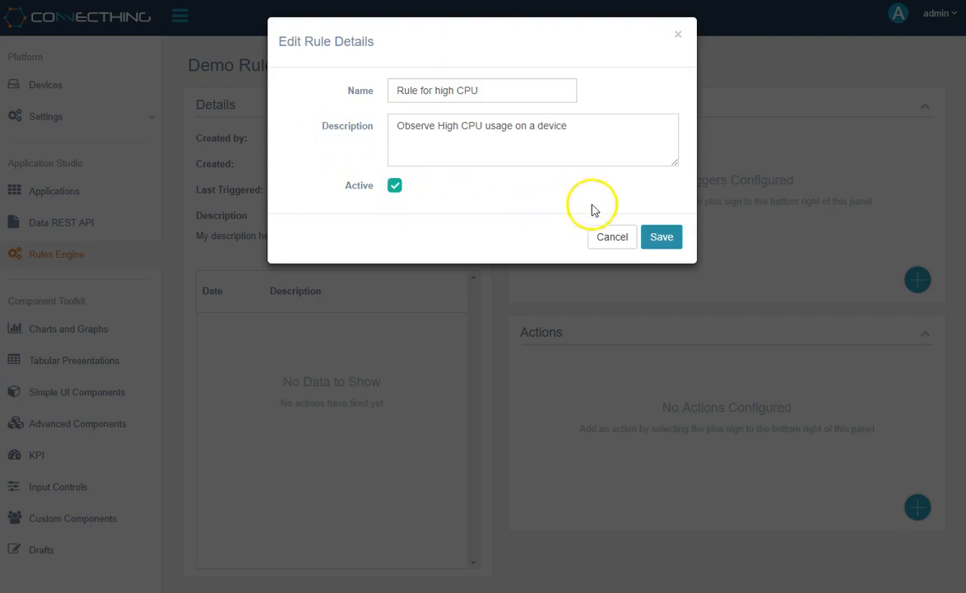
click(659, 238)
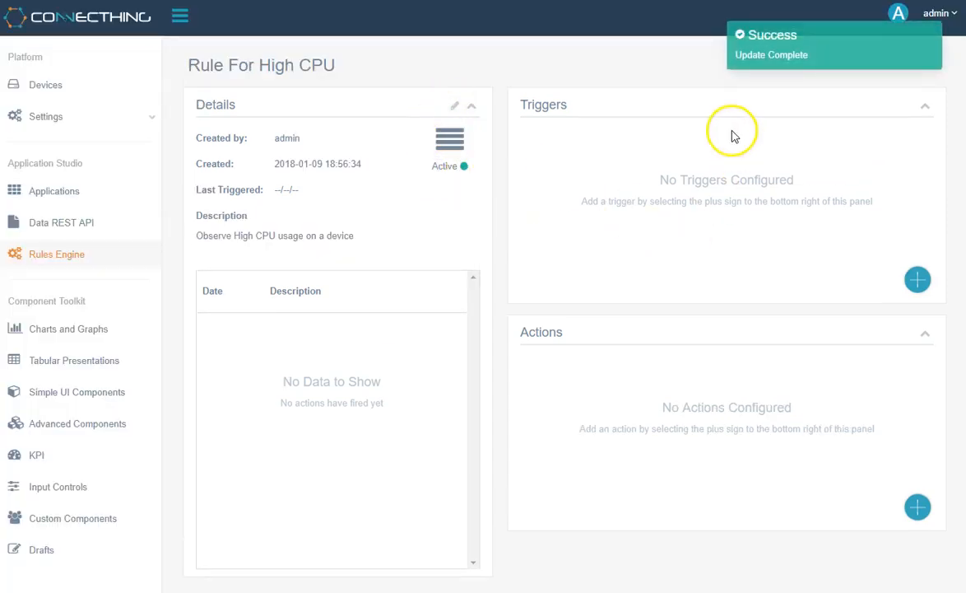
Add threshold trigger 'High cpu trigger' that fires when CPU (43040_101) is greater than 80.
click(926, 285)
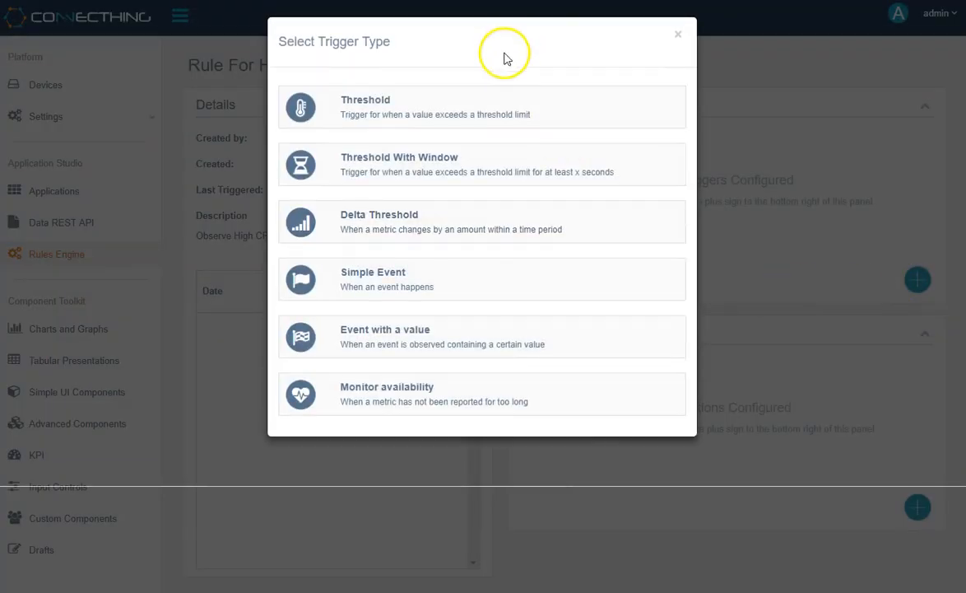
click(588, 113)
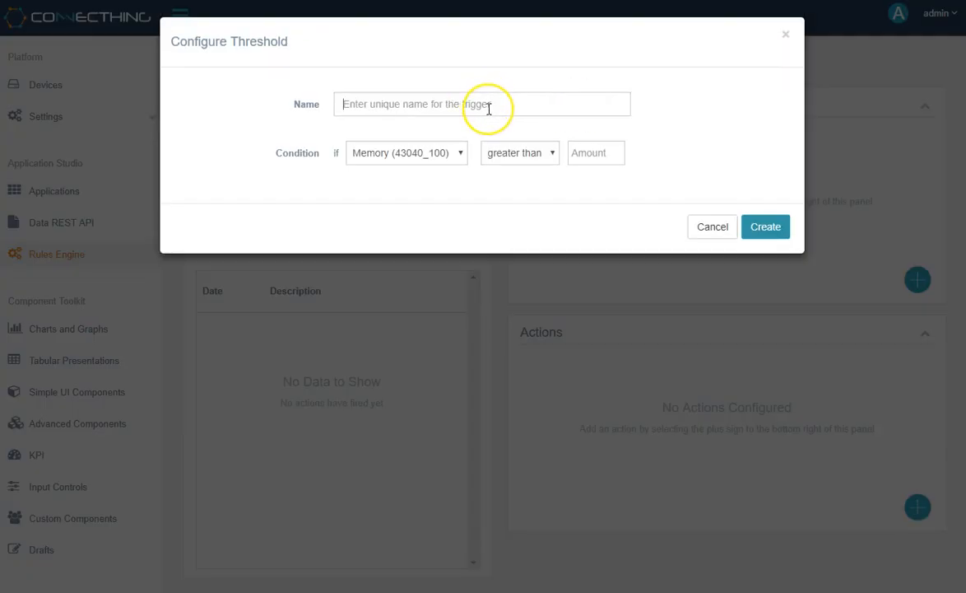
click(489, 109)
text(High cpu trigger)
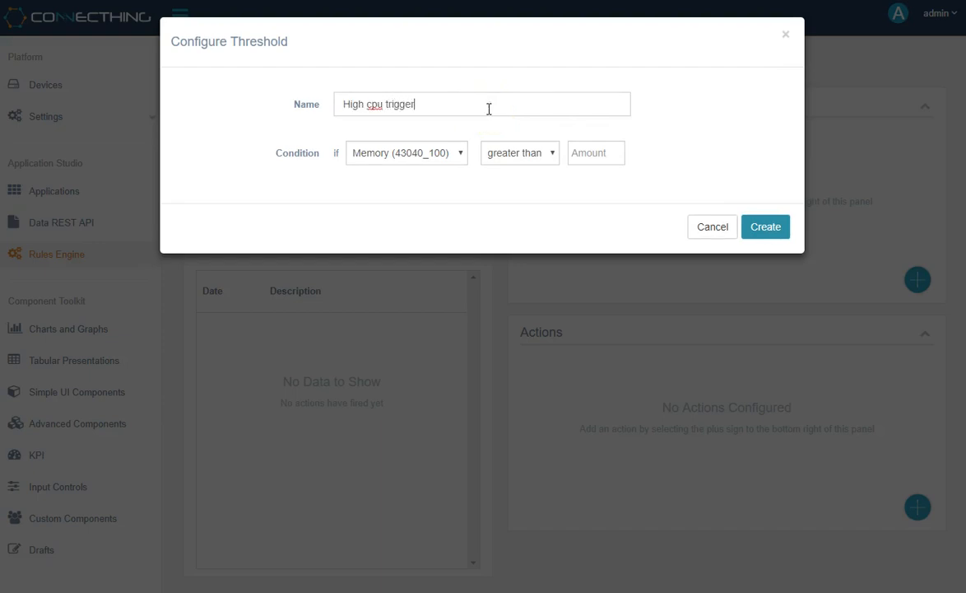
click(451, 156)
click(429, 186)
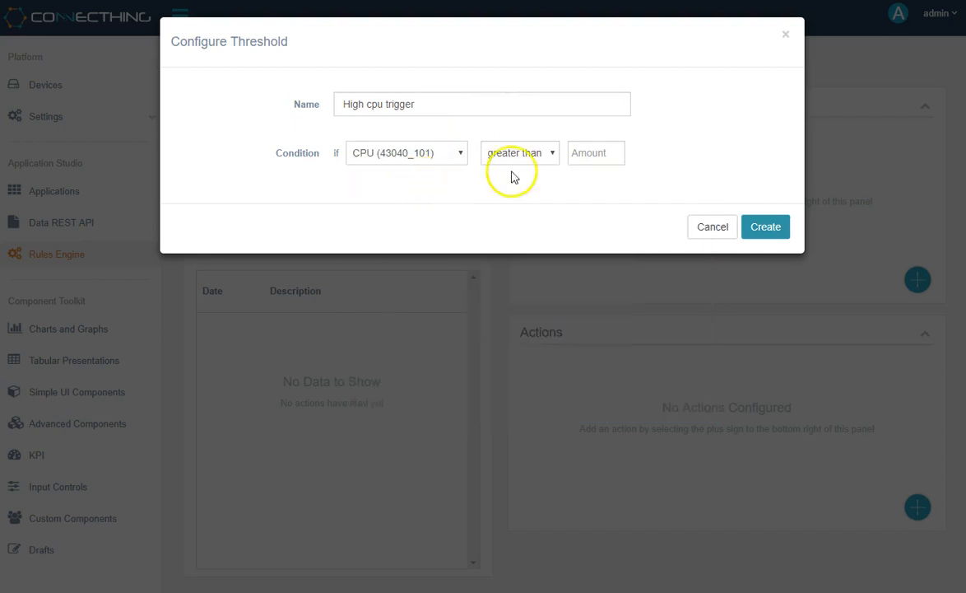
click(531, 155)
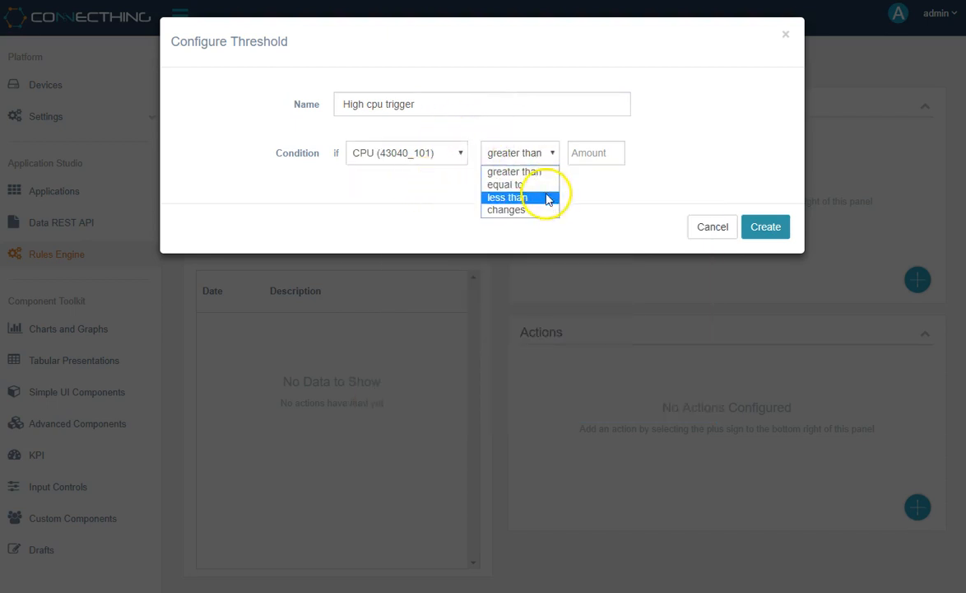
click(596, 155)
text(80)
click(765, 225)
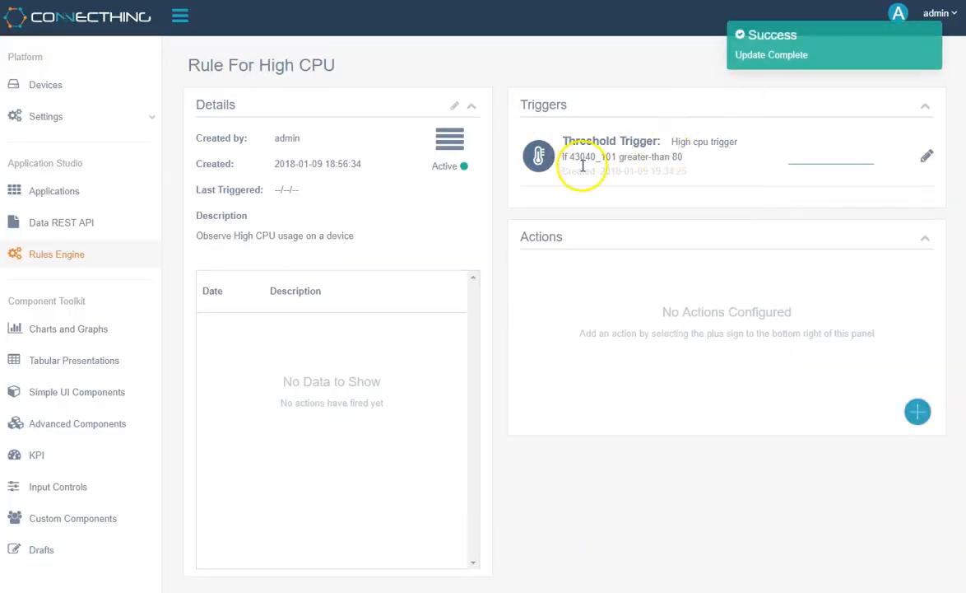
Review the trigger's settings without changing them, then bring up the list of action types.
click(928, 158)
click(714, 231)
mouse_move(872, 166)
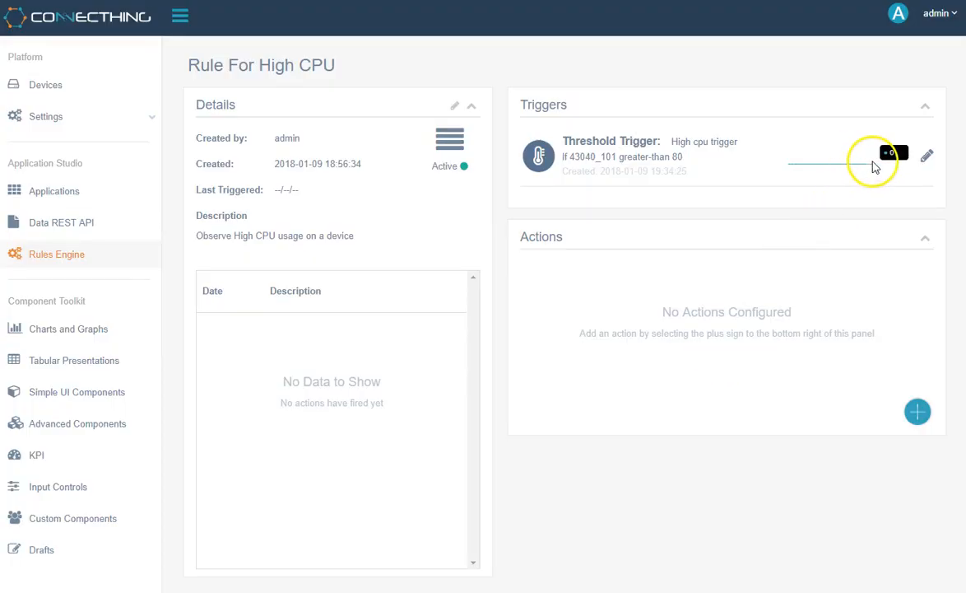
click(759, 277)
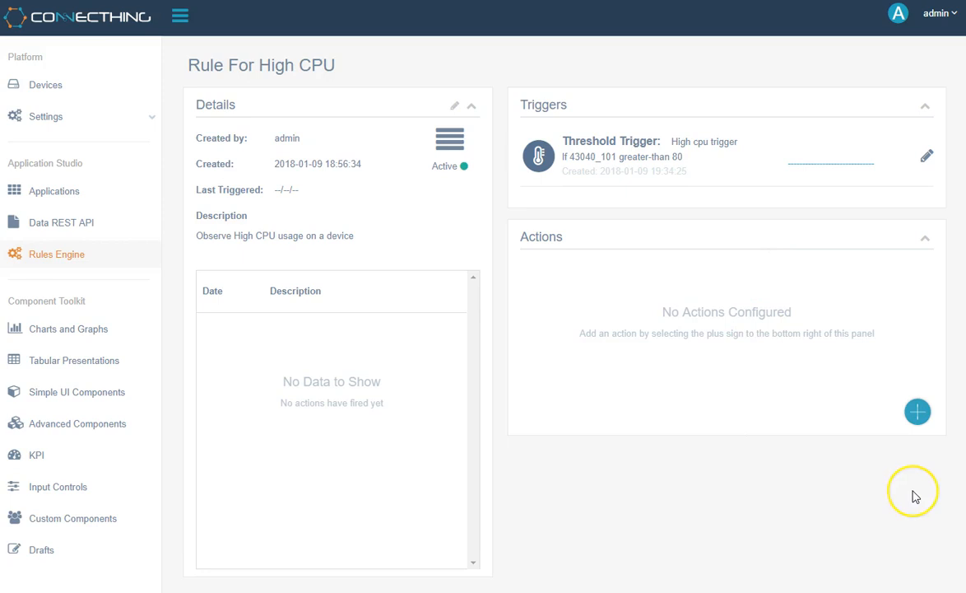
click(919, 413)
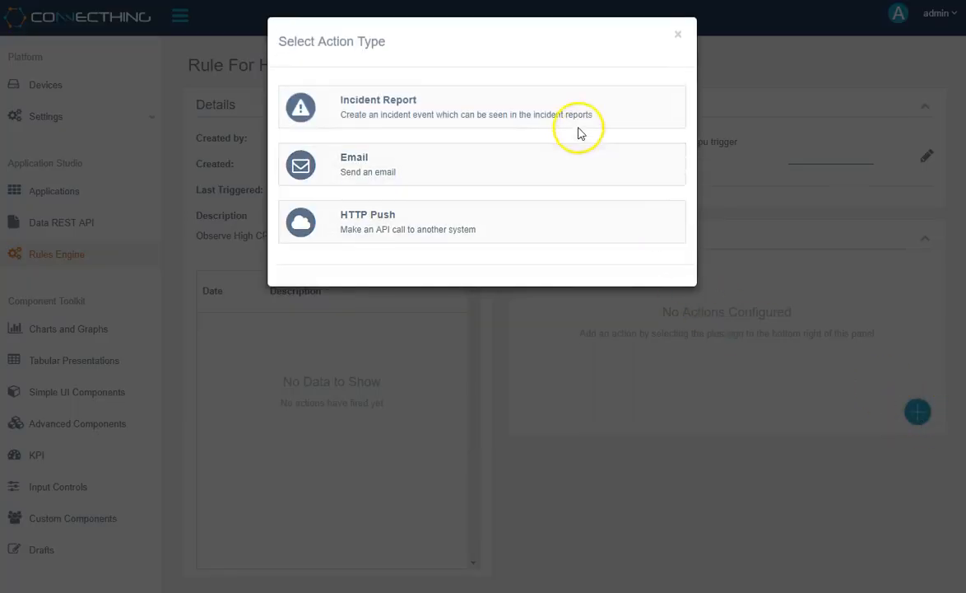
Choose Incident Report named 'High CPU acction' with message 'There was high value for CPU observed'.
click(623, 112)
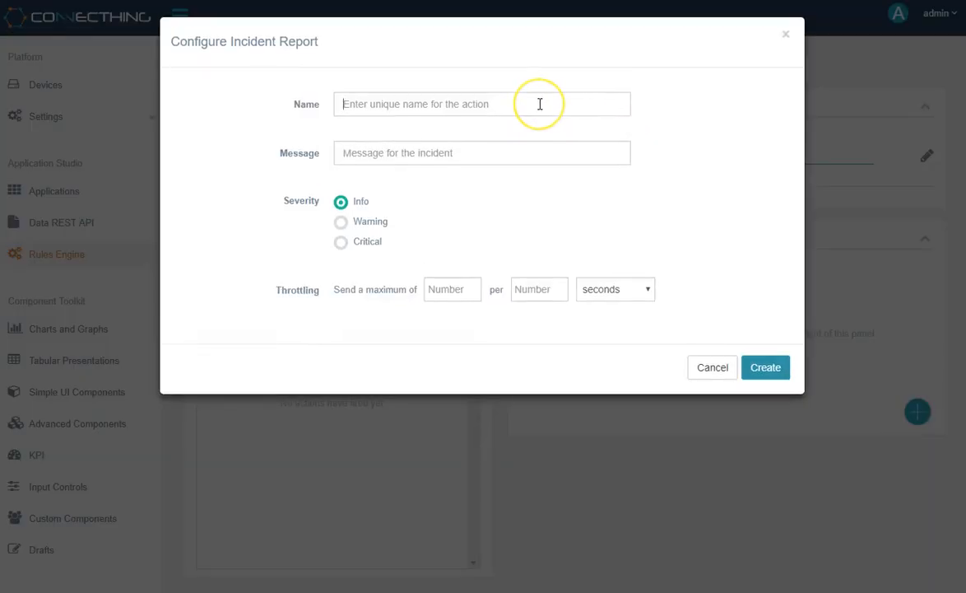
text(High CPU acction)
key(Tab)
text(There)
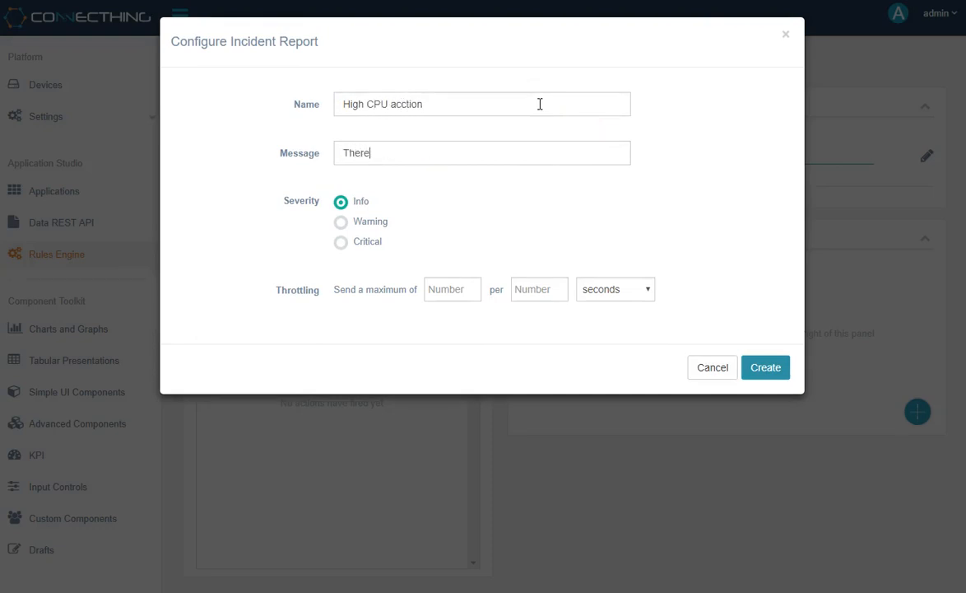
text( was high value for CPU oberserv)
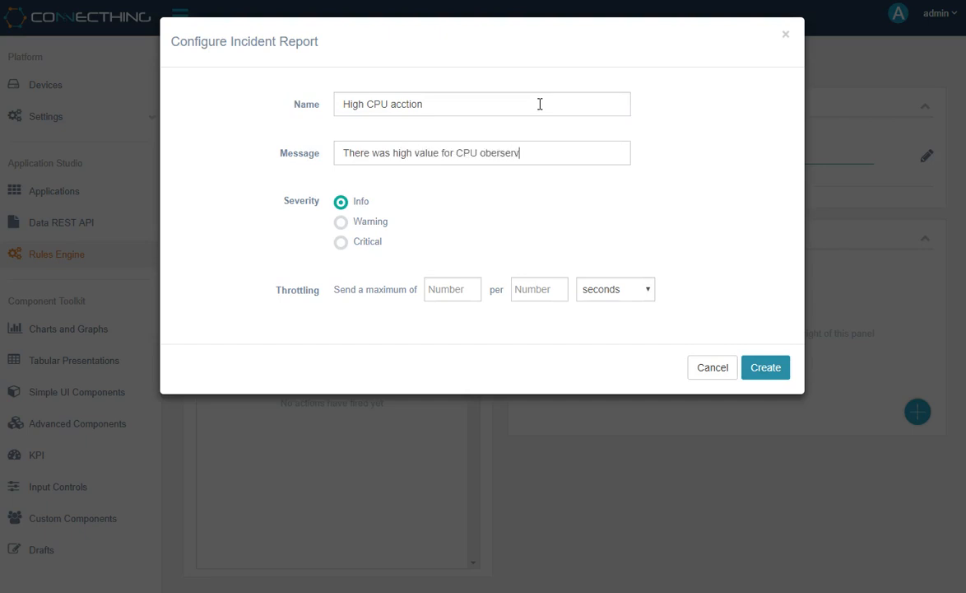
key(Left)
key(Left)
key(Delete)
key(Delete)
Set Warning severity, throttle to 1 report per 10 seconds, and create the action.
click(358, 229)
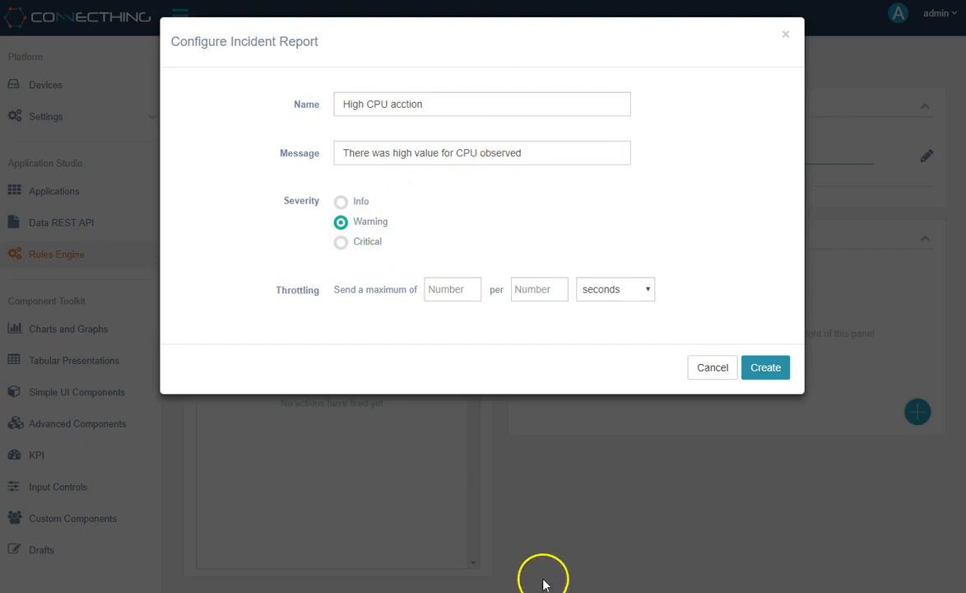
click(459, 295)
text(1)
click(535, 295)
text(10)
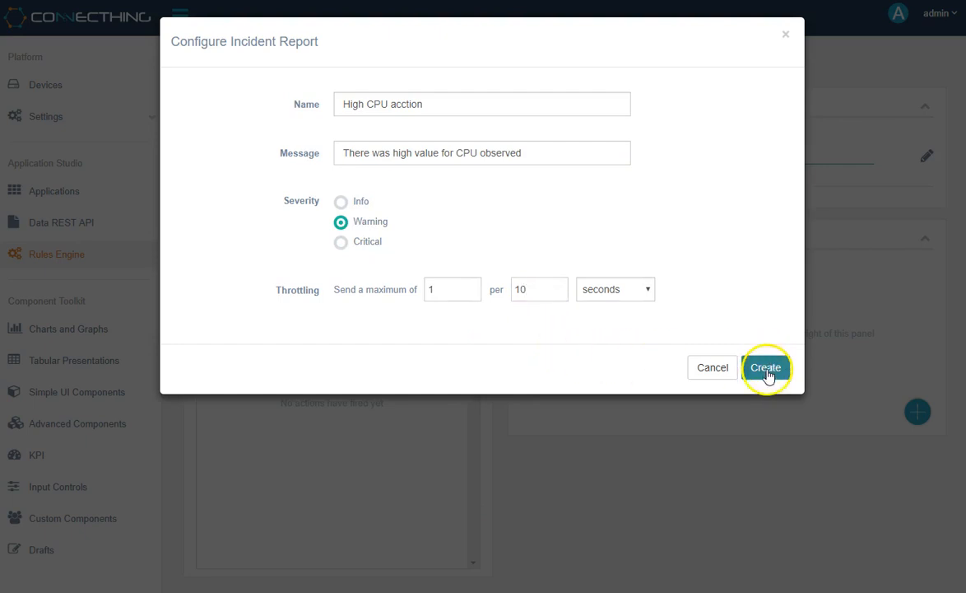
click(766, 368)
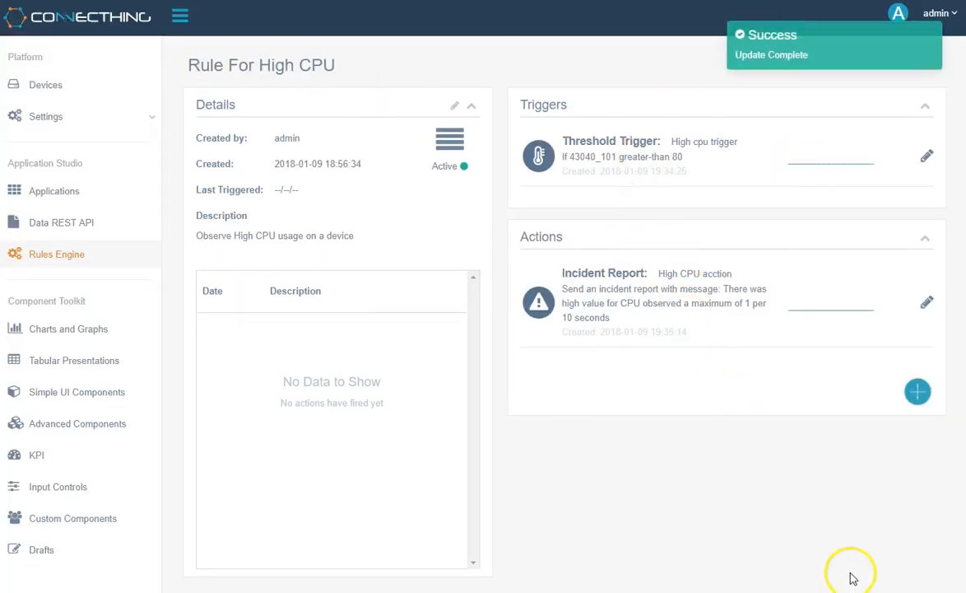
Add an HTTP Push action named 'Http push for the action'.
click(919, 390)
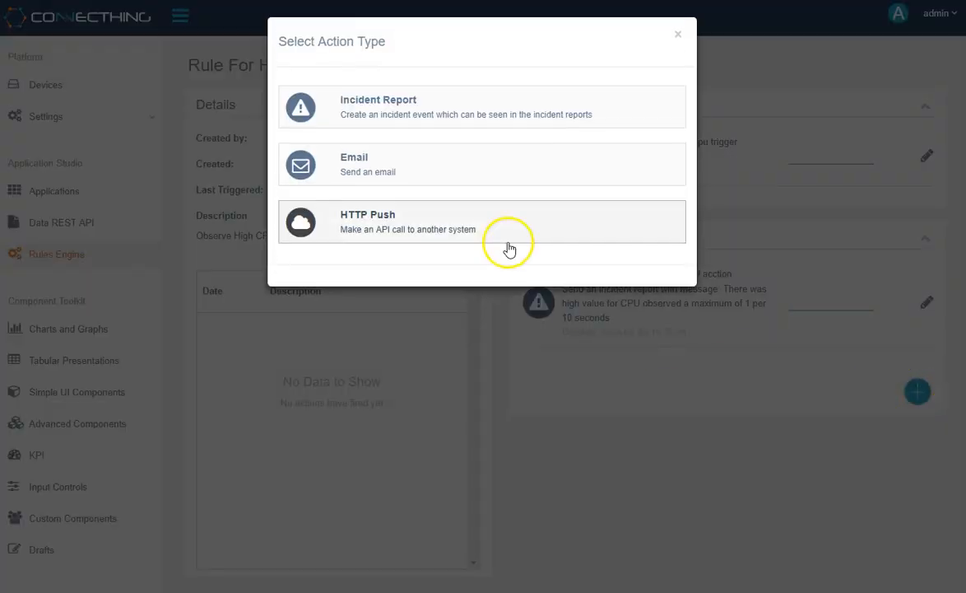
click(508, 228)
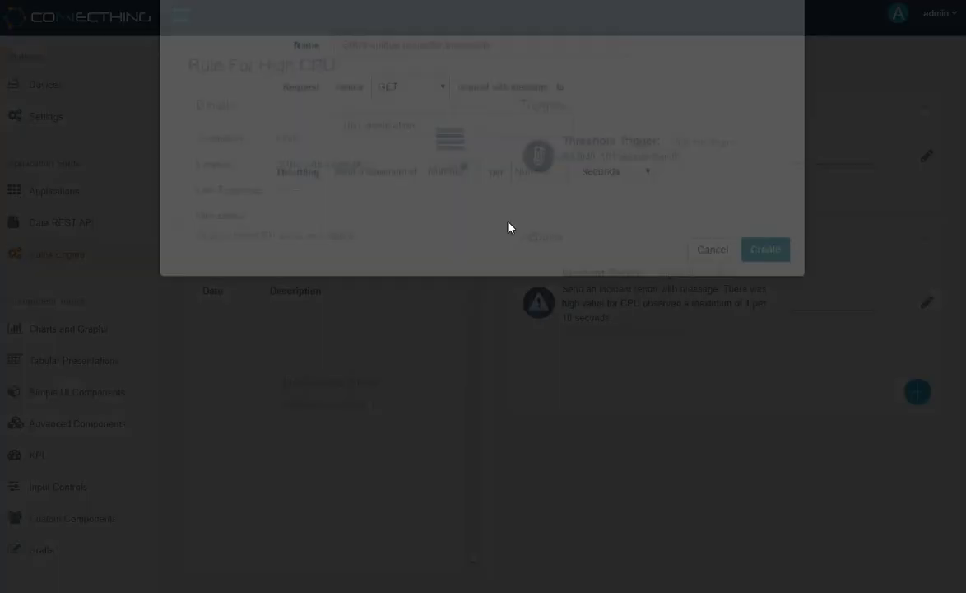
click(452, 106)
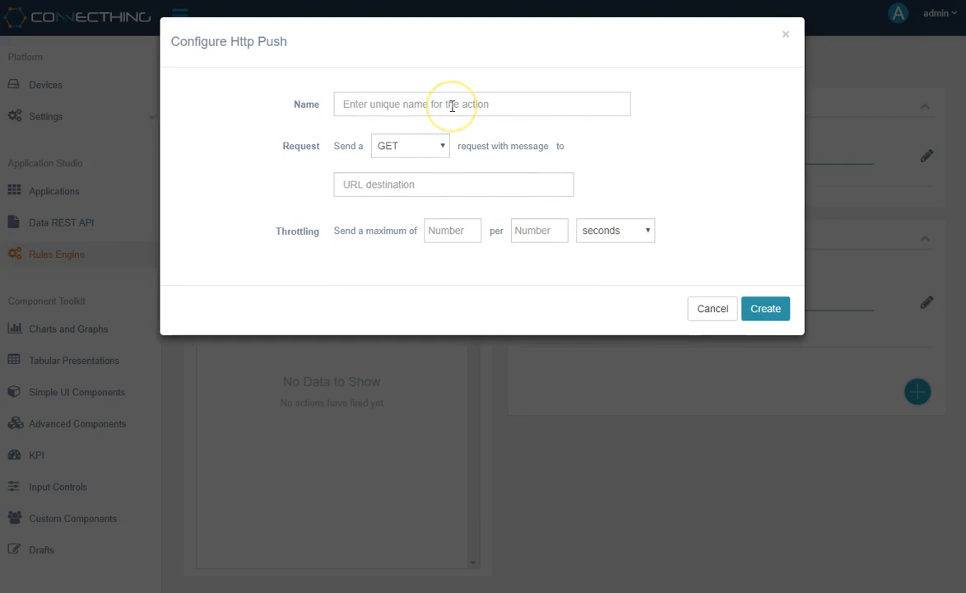
text(Http push for the acrtion)
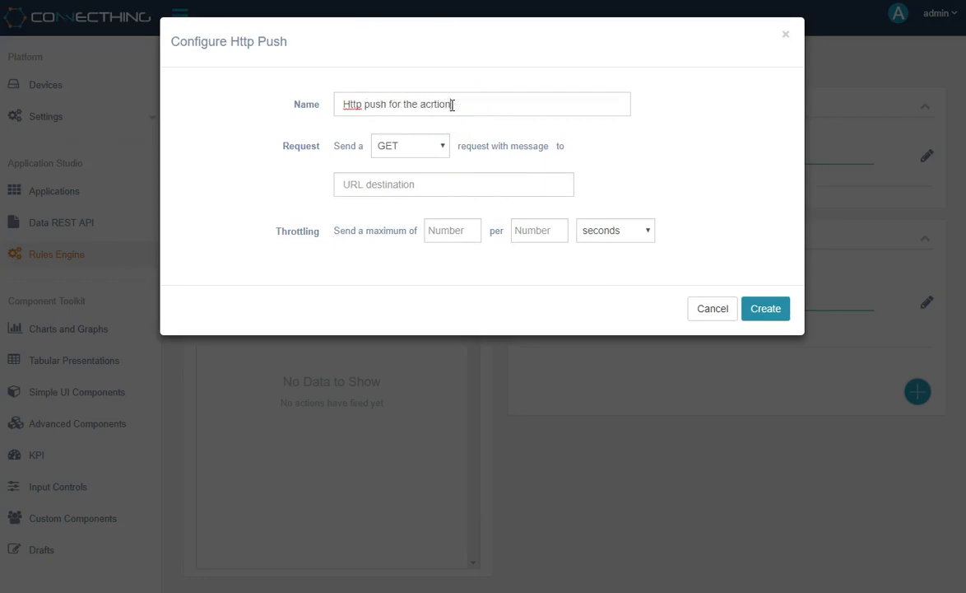
click(474, 98)
key(Delete)
Set the request method to POST with a body containing "testCPU": "test".
click(442, 140)
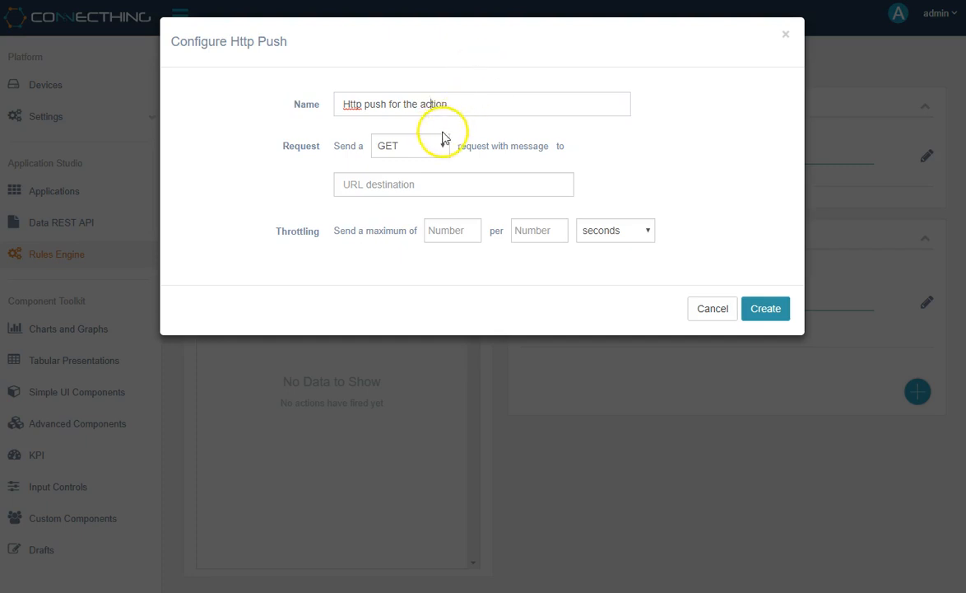
click(428, 187)
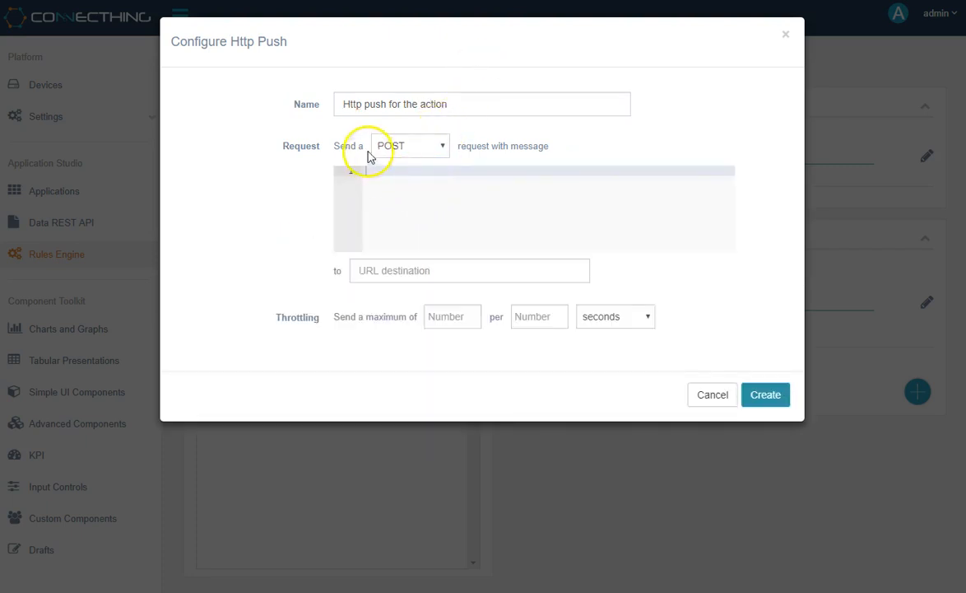
click(423, 145)
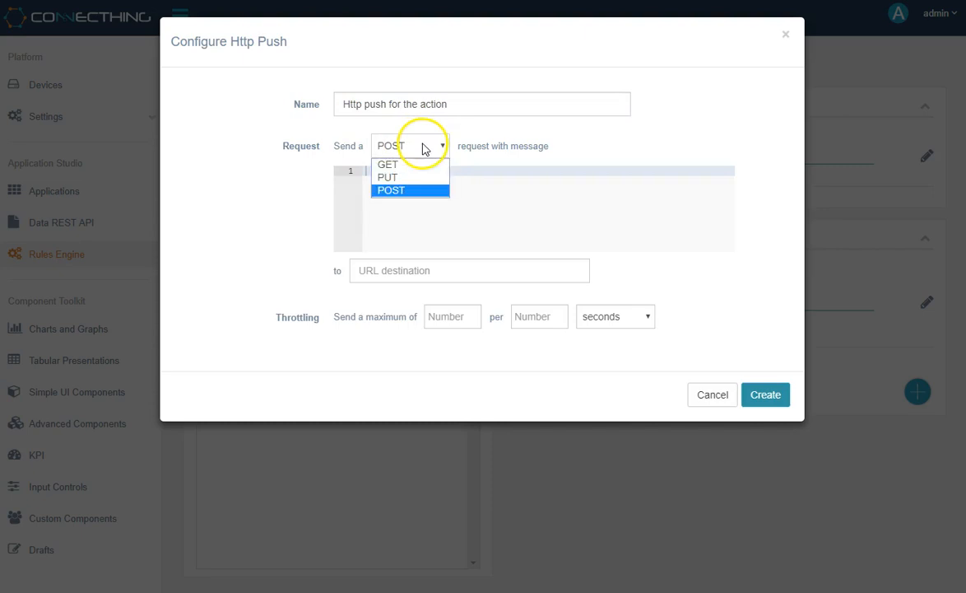
click(418, 190)
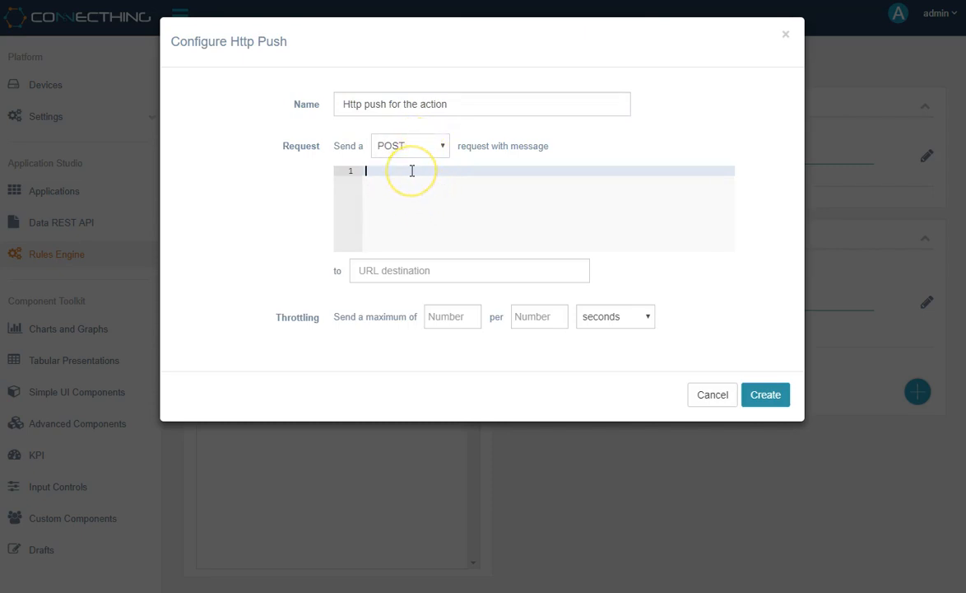
key(Return)
text("testCPU)
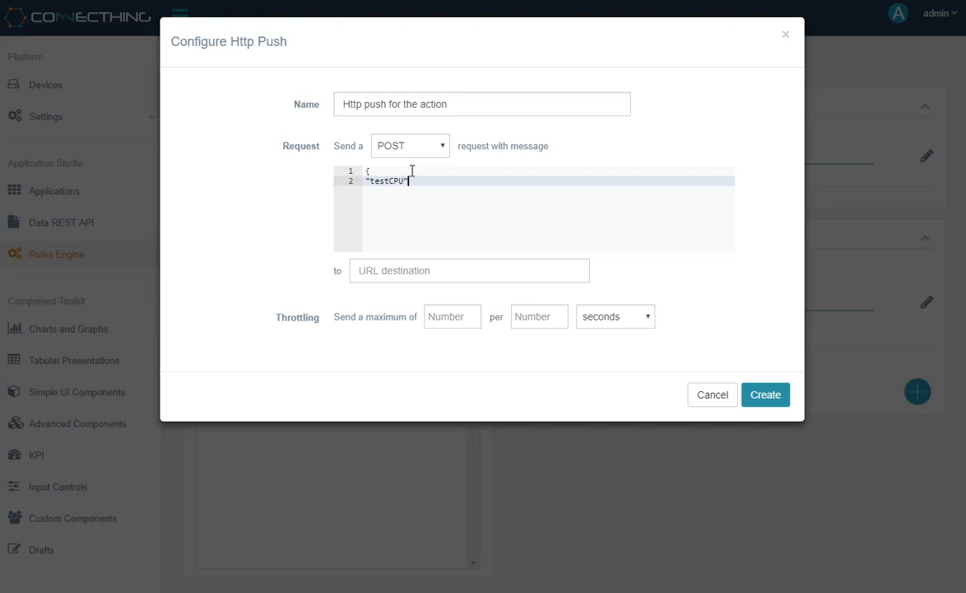
text(": "test")
key(Return)
text(})
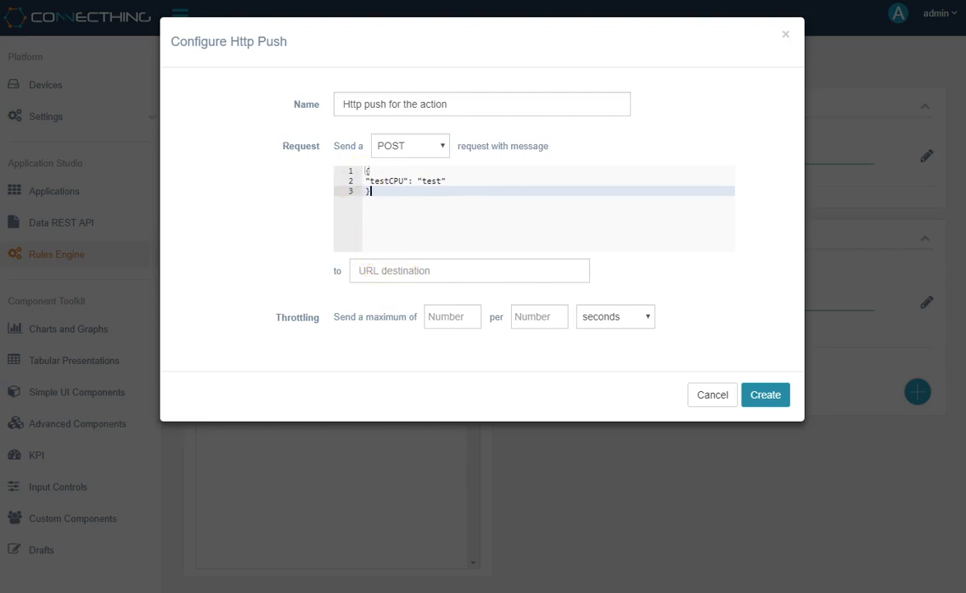
Paste the PutsReq URL as destination, throttle to 1 per 2 seconds, and create the action.
click(457, 269)
click(465, 281)
click(459, 318)
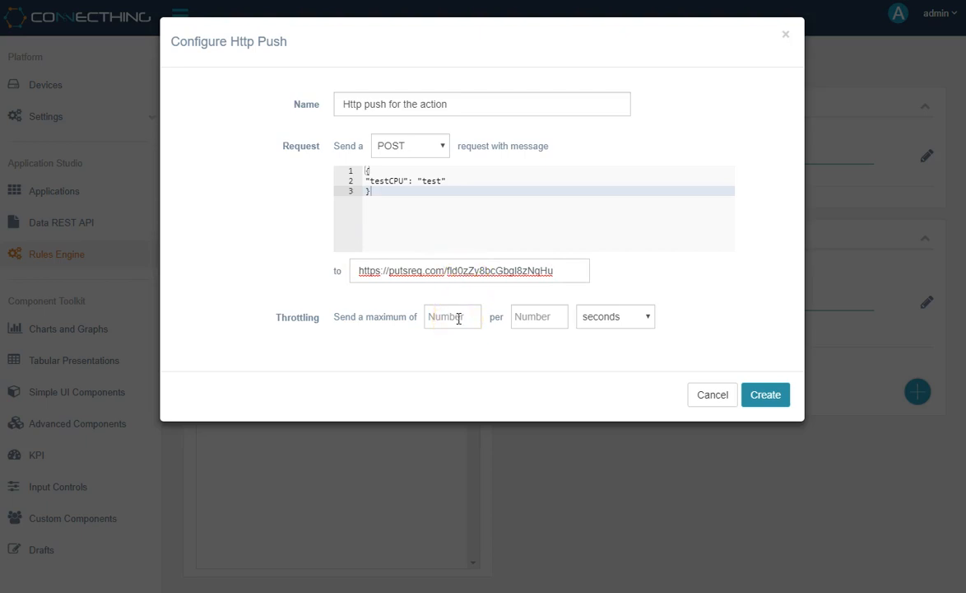
text(1)
click(543, 326)
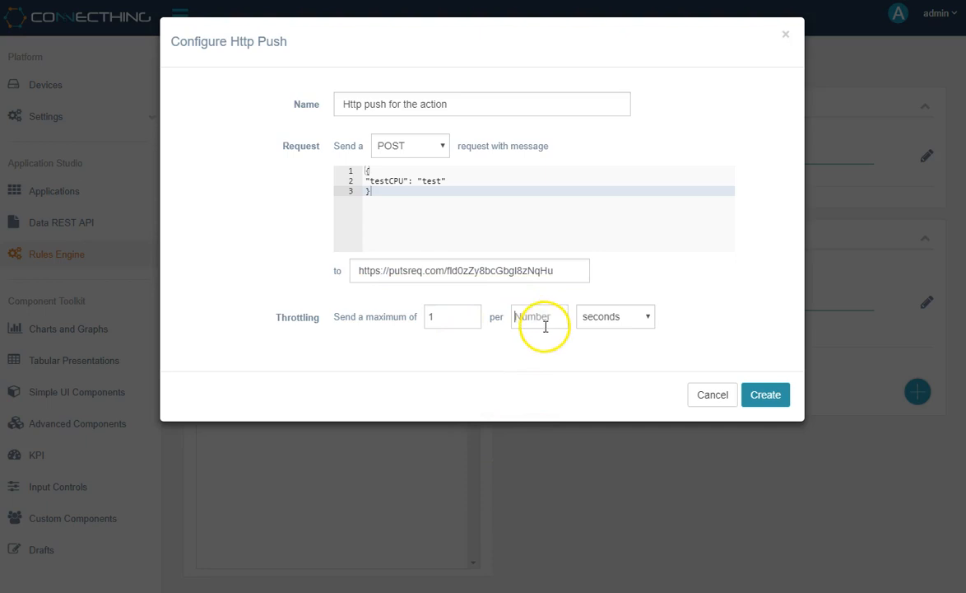
text(2)
click(761, 396)
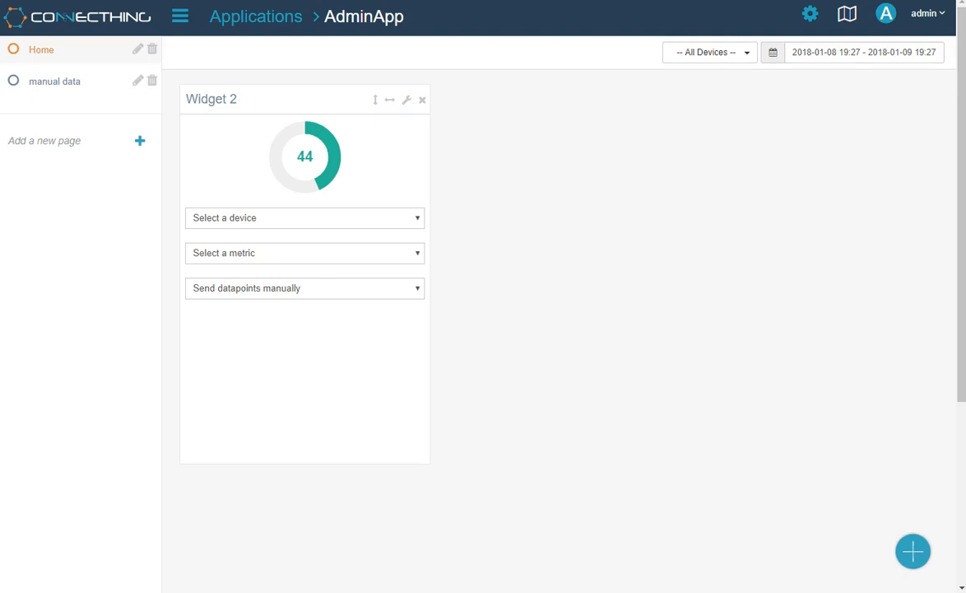
Point Widget 2 at device Truck1 and metric CPU - 43040_101.
click(381, 221)
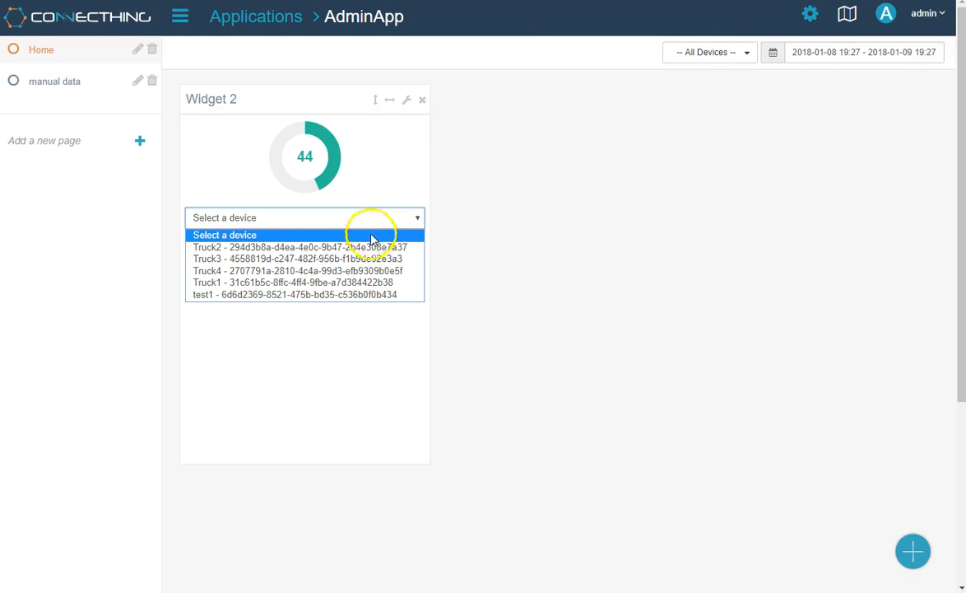
click(368, 284)
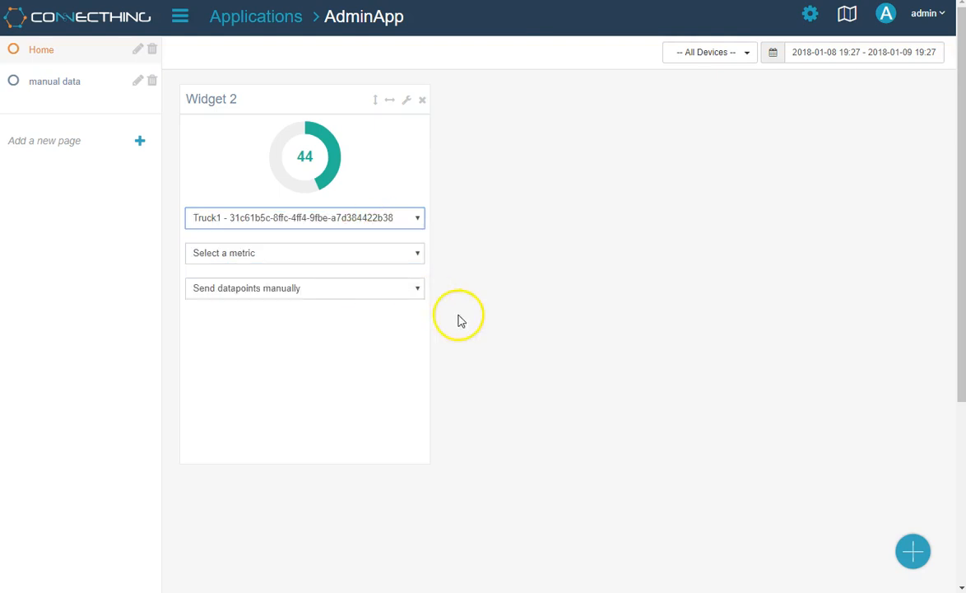
click(398, 256)
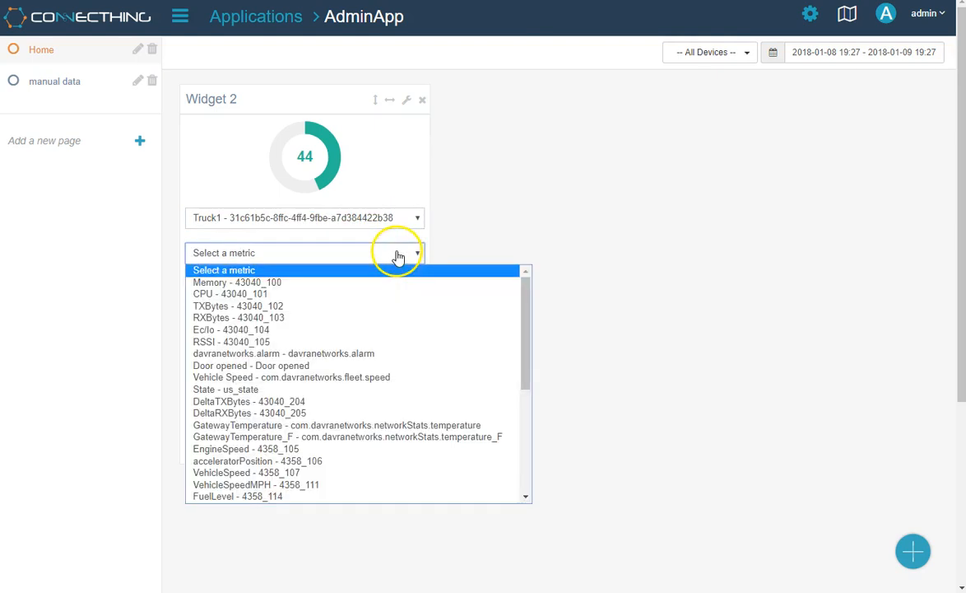
click(313, 294)
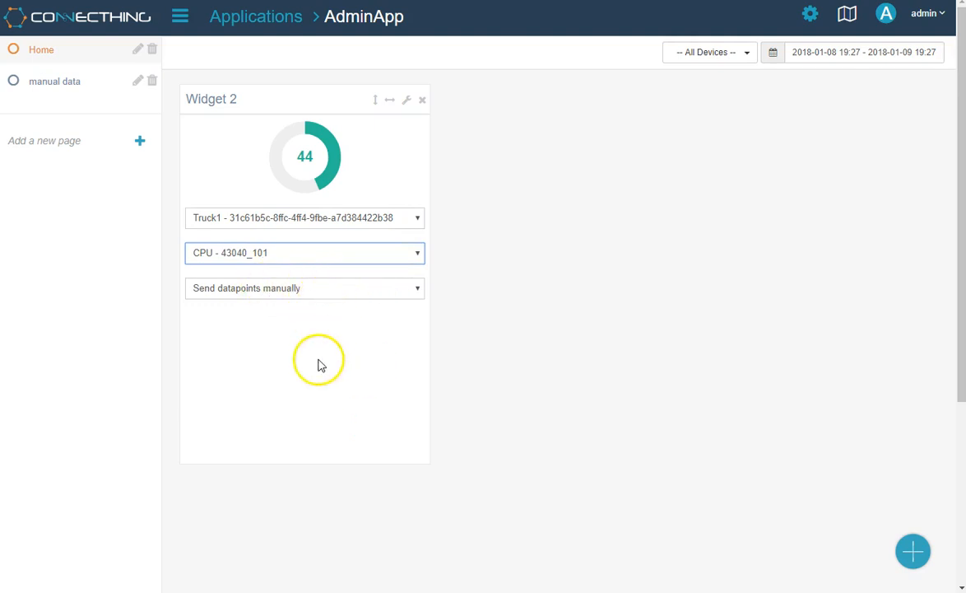
Send manual CPU readings from the gauge, first 59 and finally 91.
click(294, 185)
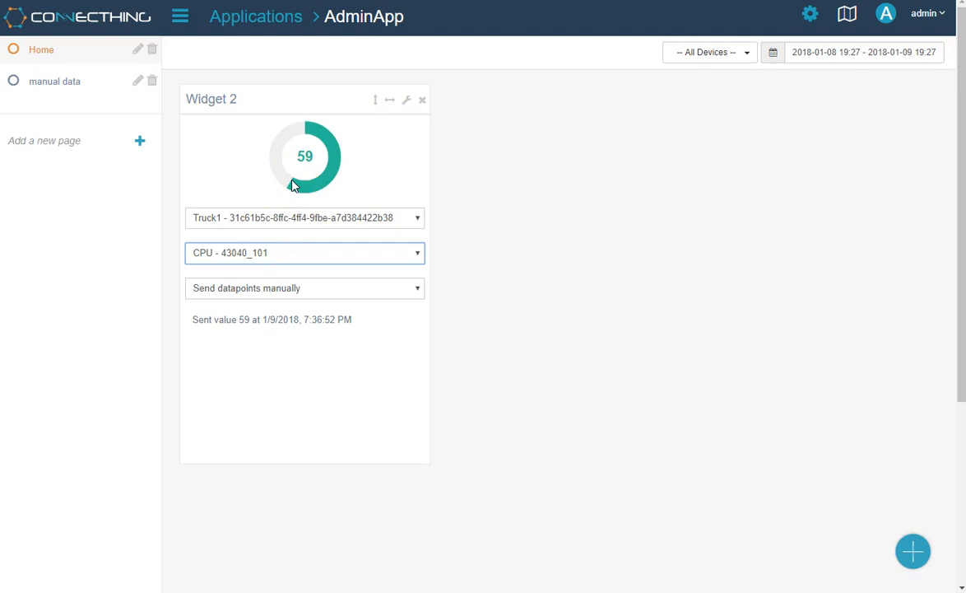
drag(191, 319, 356, 320)
click(432, 354)
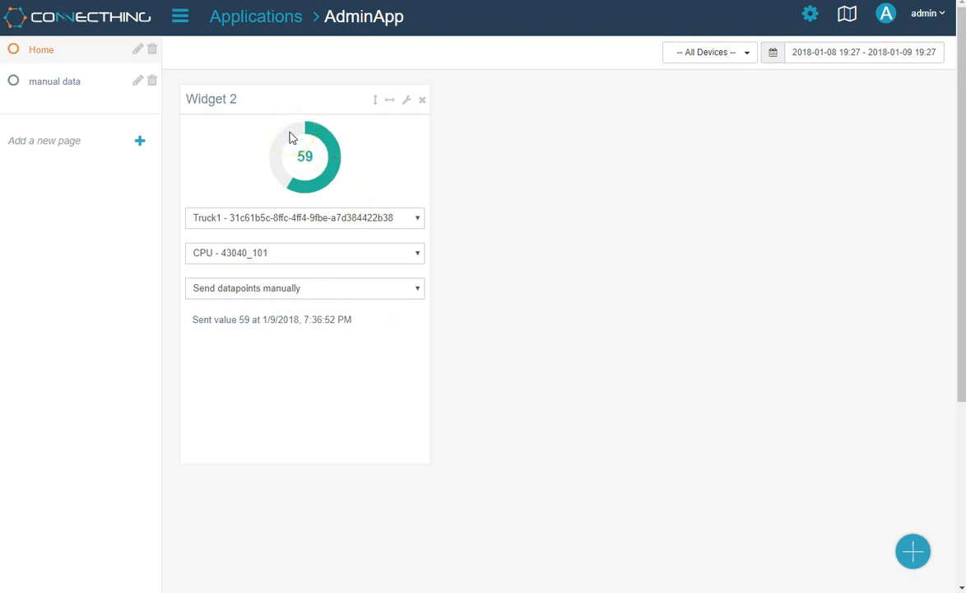
click(291, 139)
click(297, 134)
click(293, 139)
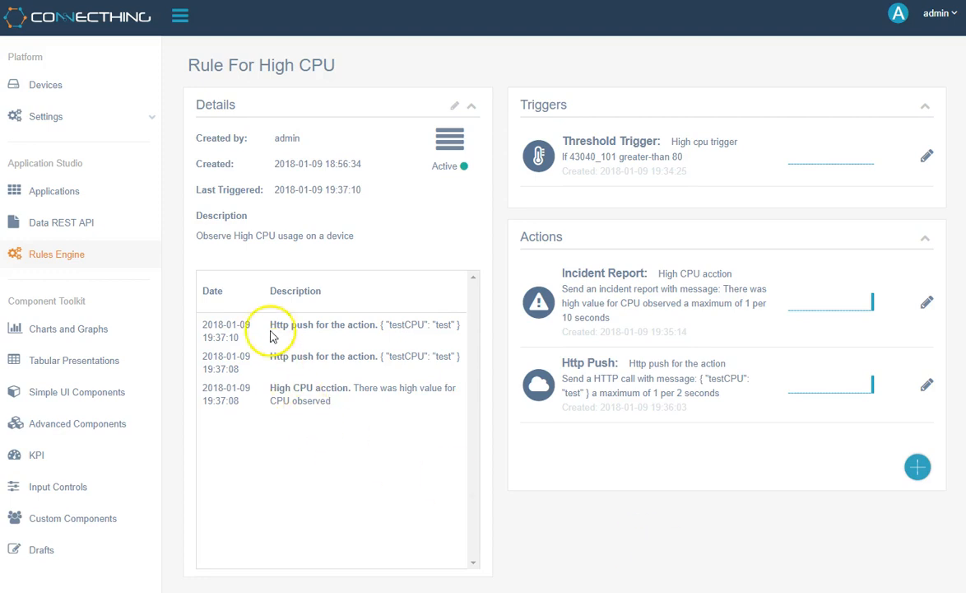
Inspect the rule log's High CPU acction incident and Http push events and the action charts.
drag(270, 323, 349, 409)
click(348, 409)
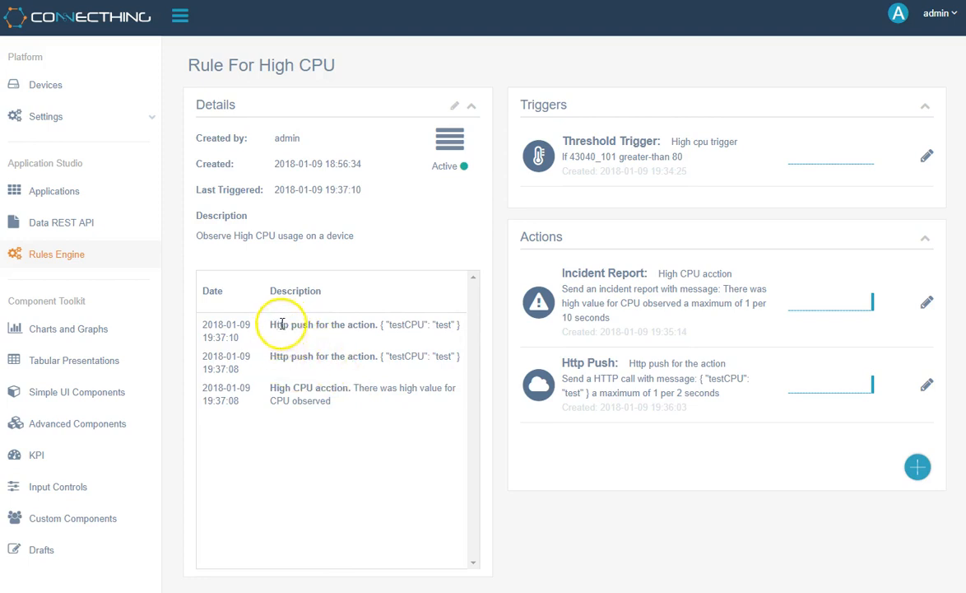
drag(274, 324, 362, 322)
drag(274, 388, 404, 386)
click(405, 388)
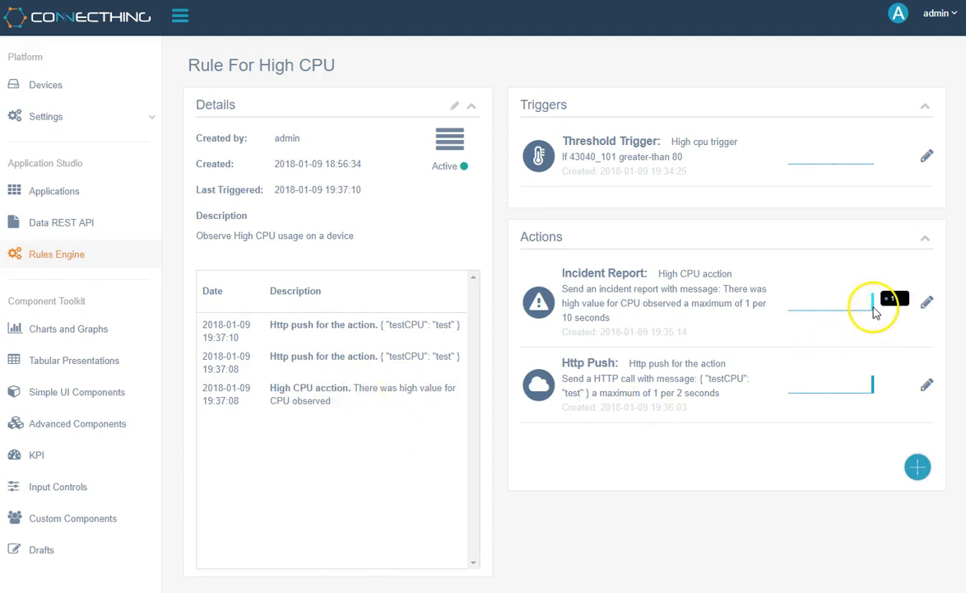
mouse_move(874, 393)
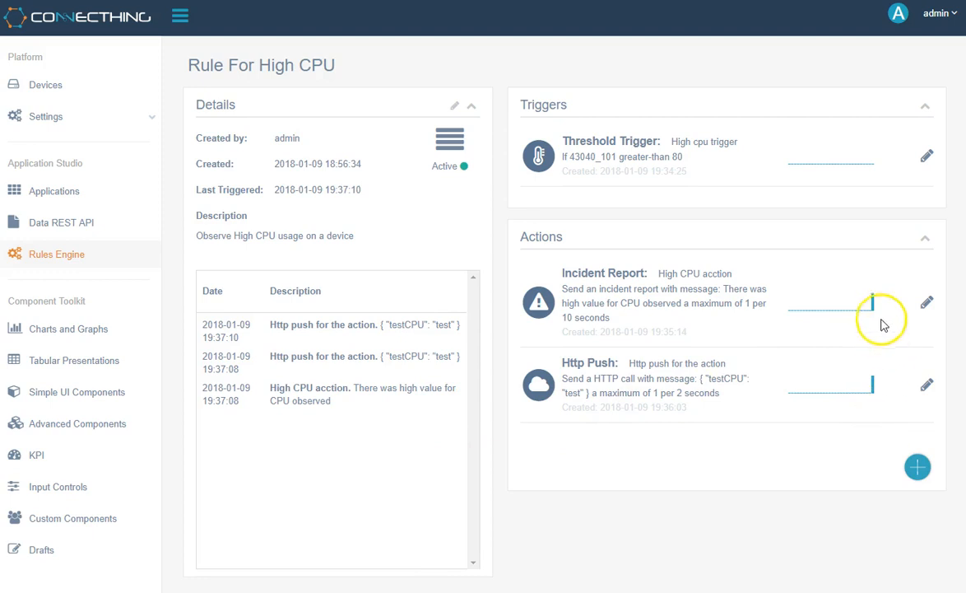
mouse_move(875, 306)
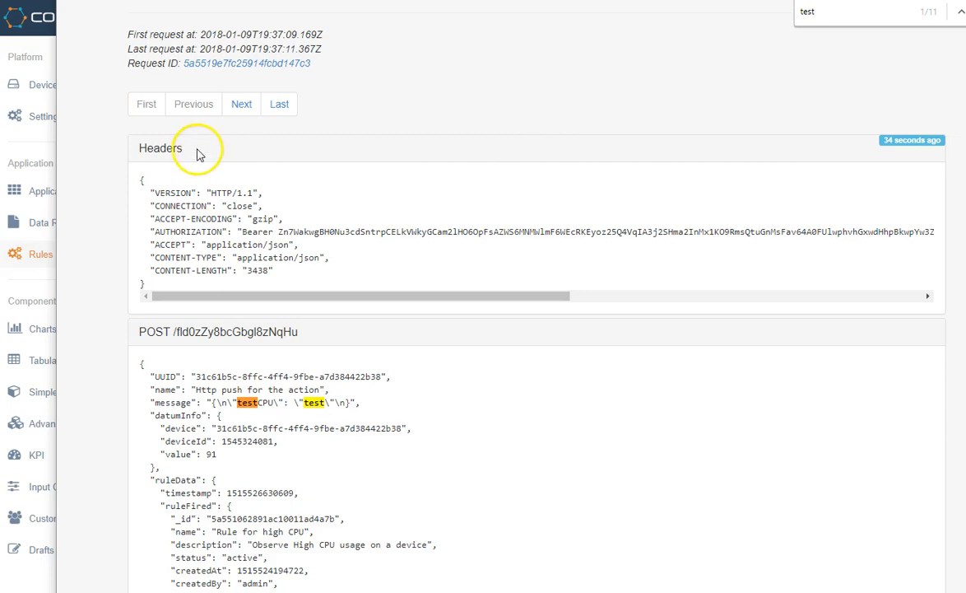
Examine the captured POST: headers, testCPU message, action name and CPU value 91.
drag(198, 150, 161, 148)
click(98, 420)
drag(190, 402, 165, 402)
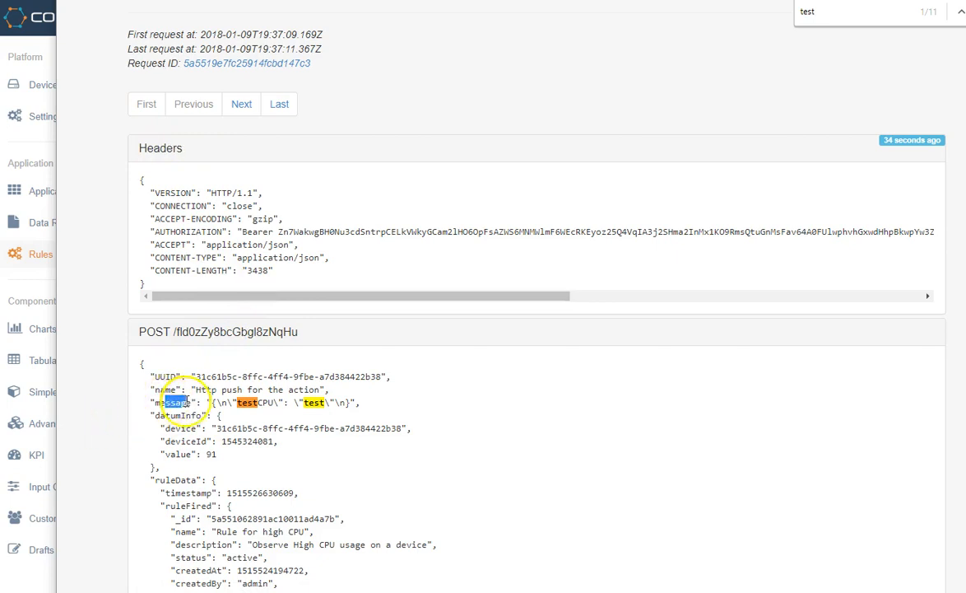
drag(238, 401, 277, 403)
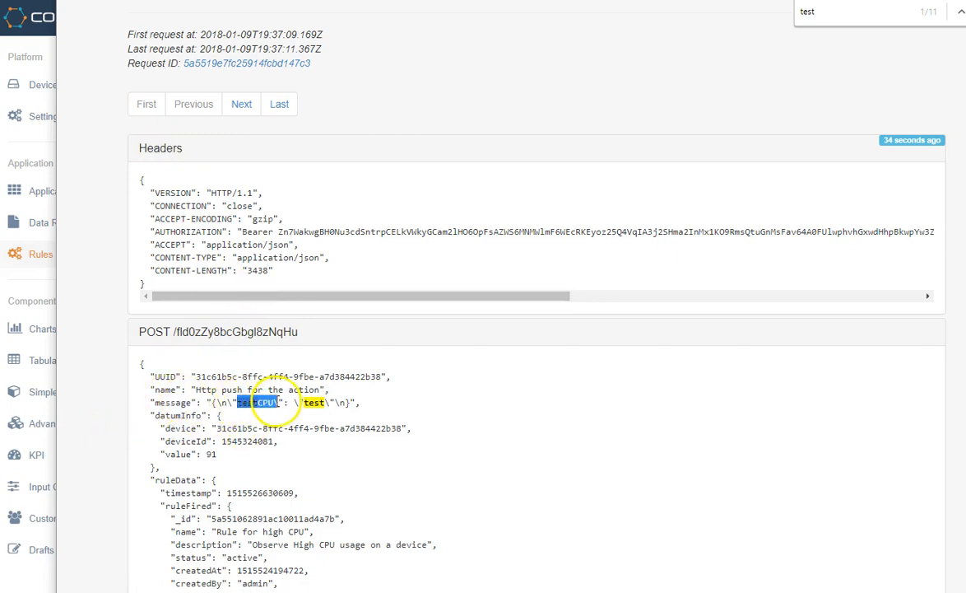
click(378, 409)
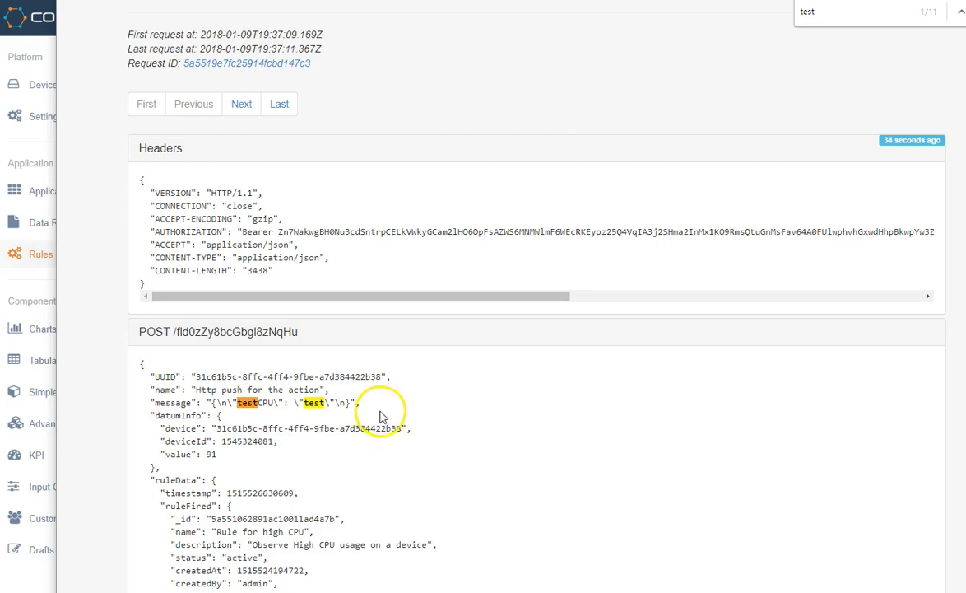
drag(373, 404, 207, 403)
click(174, 403)
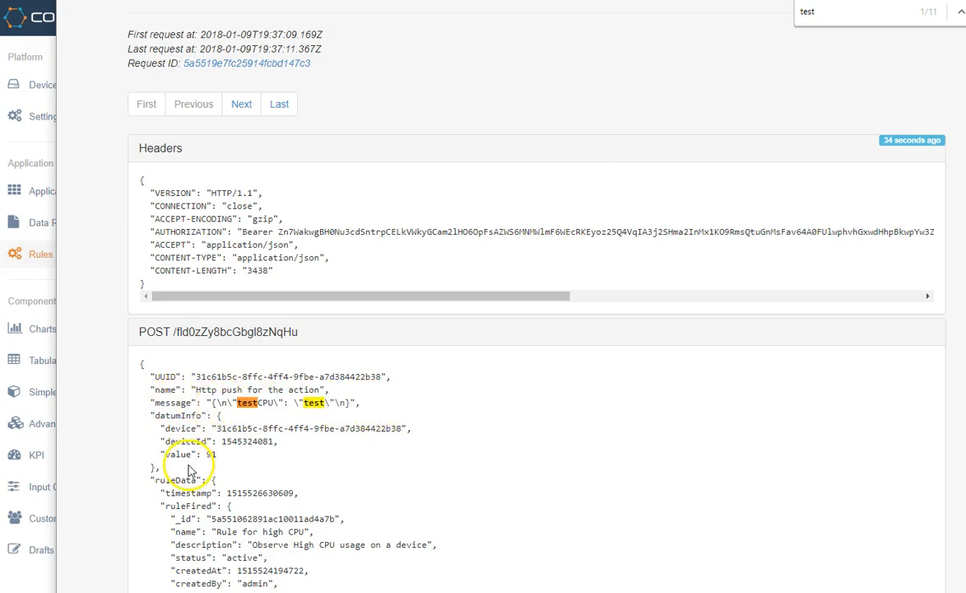
drag(195, 390, 311, 387)
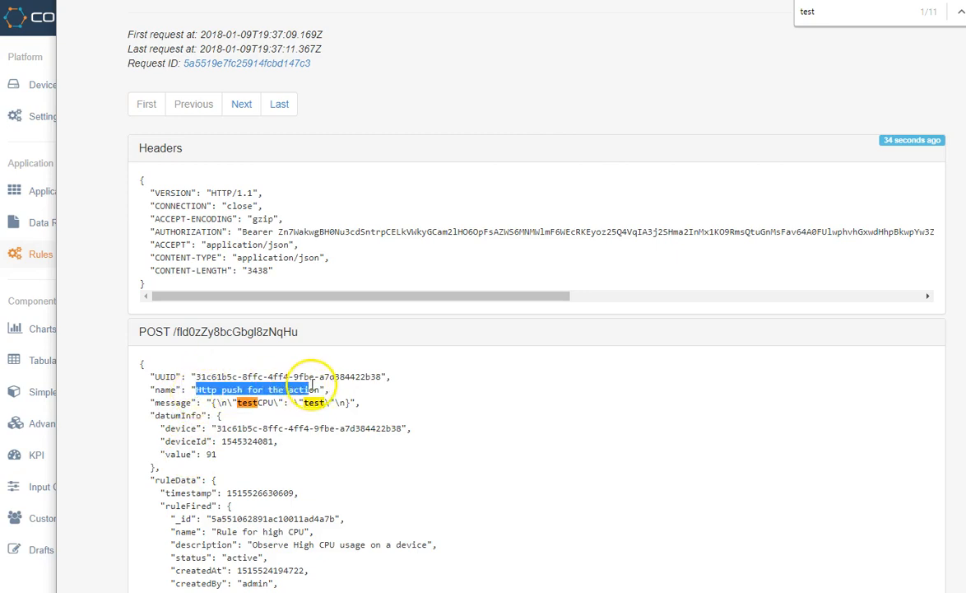
click(453, 409)
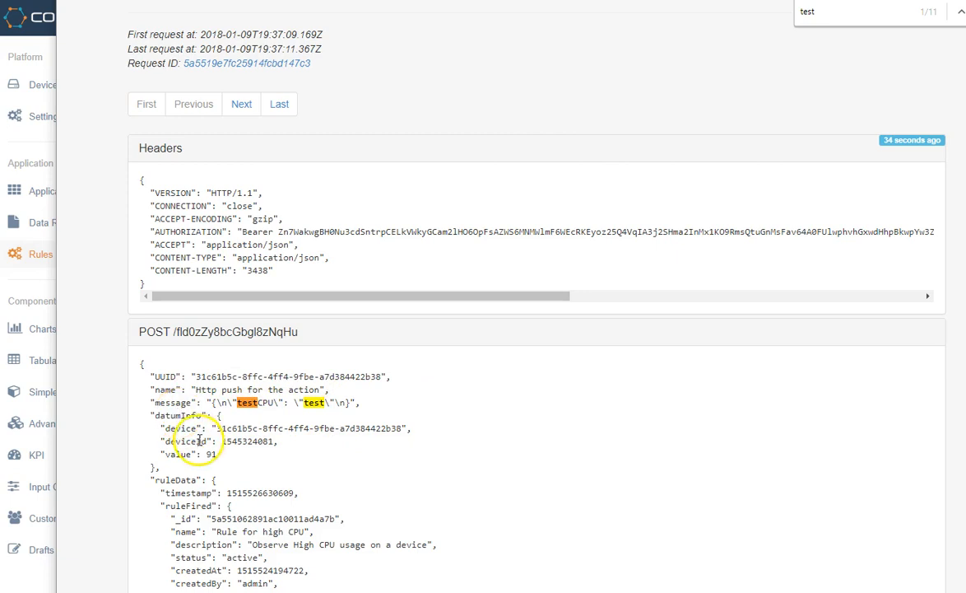
drag(218, 456, 208, 454)
click(309, 449)
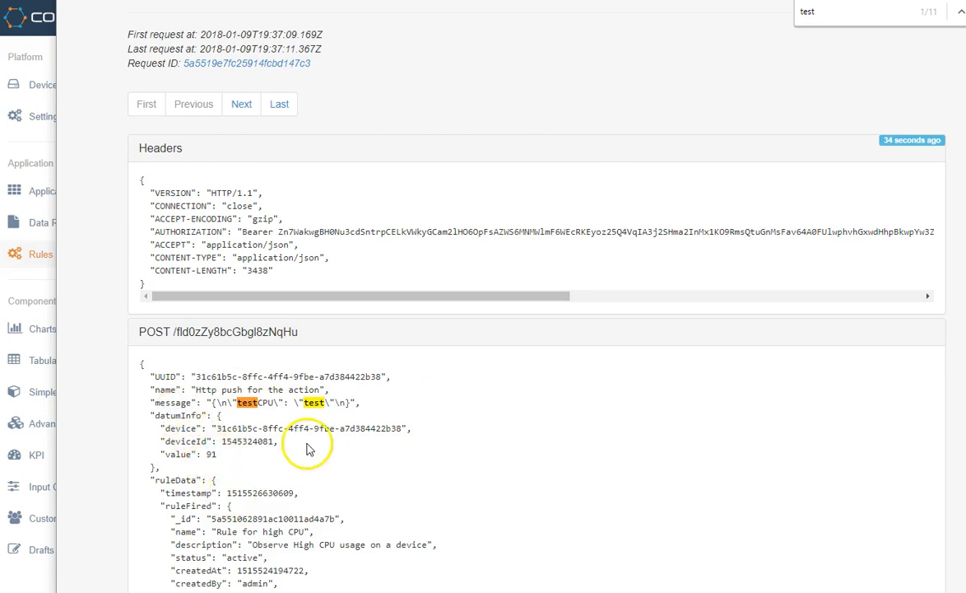
Scroll through the rest of the captured request's body and headers.
click(245, 467)
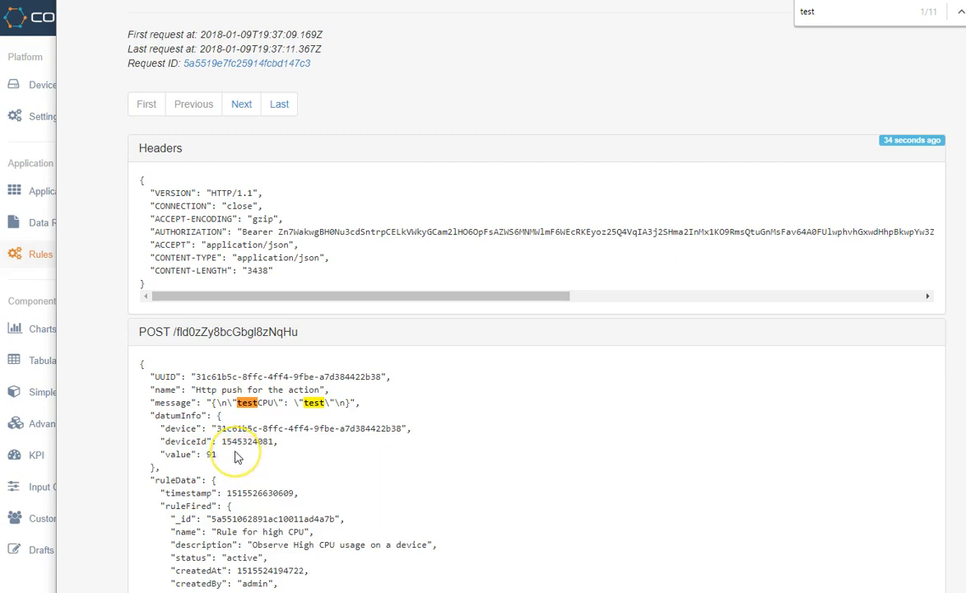
scroll(239, 458, down, 1)
scroll(237, 456, down, 12)
click(270, 414)
scroll(270, 412, down, 7)
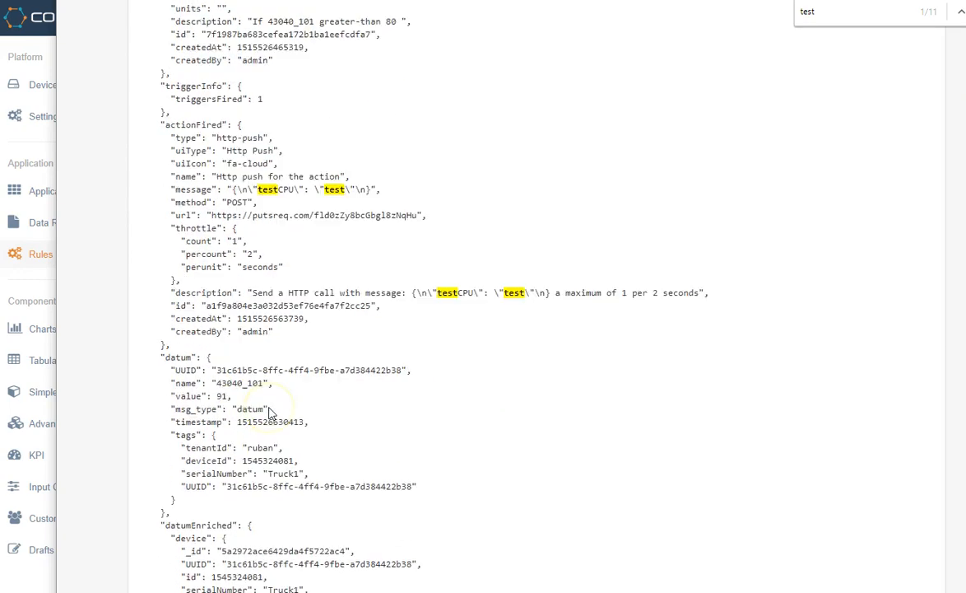
scroll(270, 407, down, 2)
scroll(270, 407, up, 15)
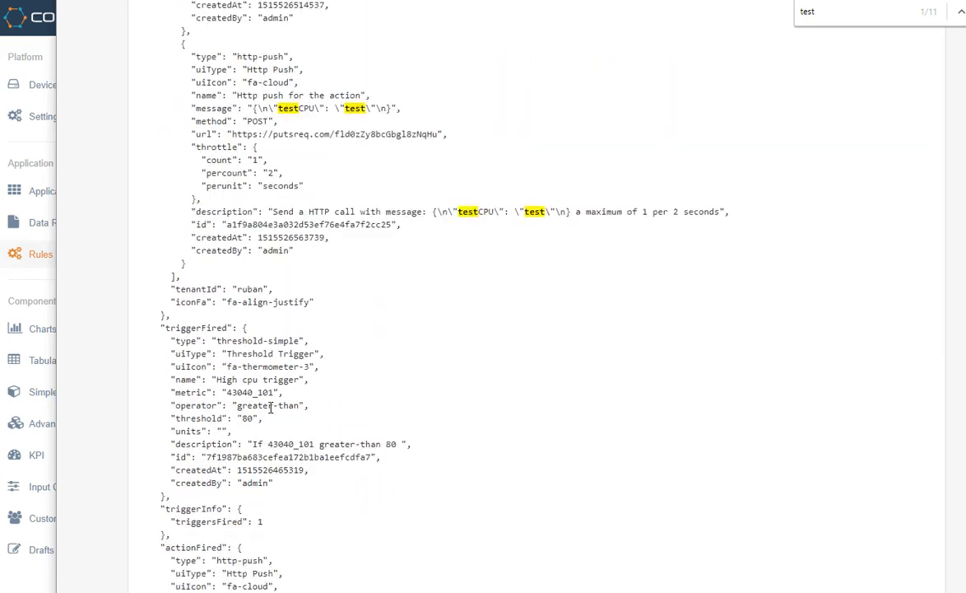
scroll(270, 407, up, 3)
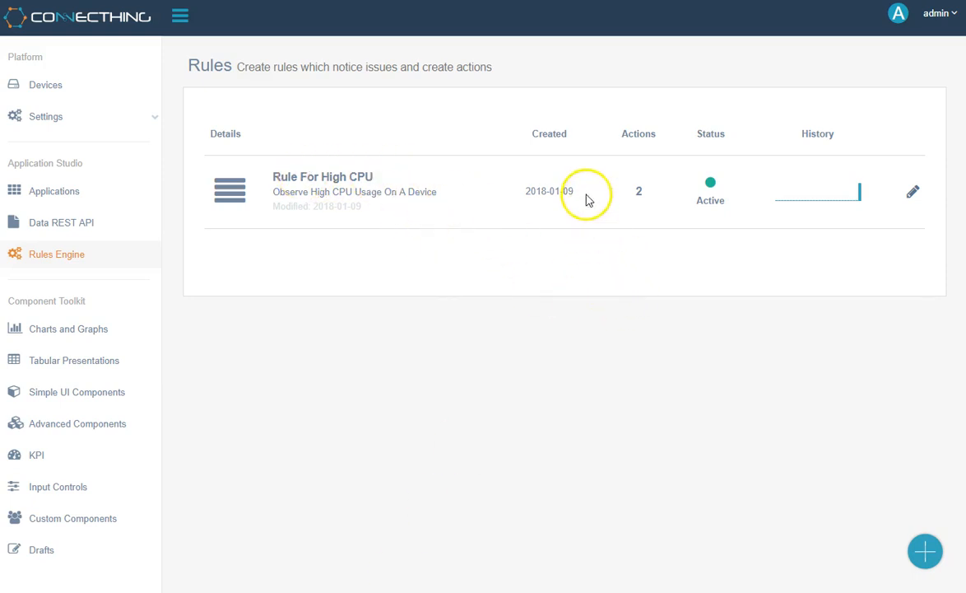
Check the rule's 2 actions, Active status and History spike in the Rules list.
double_click(639, 193)
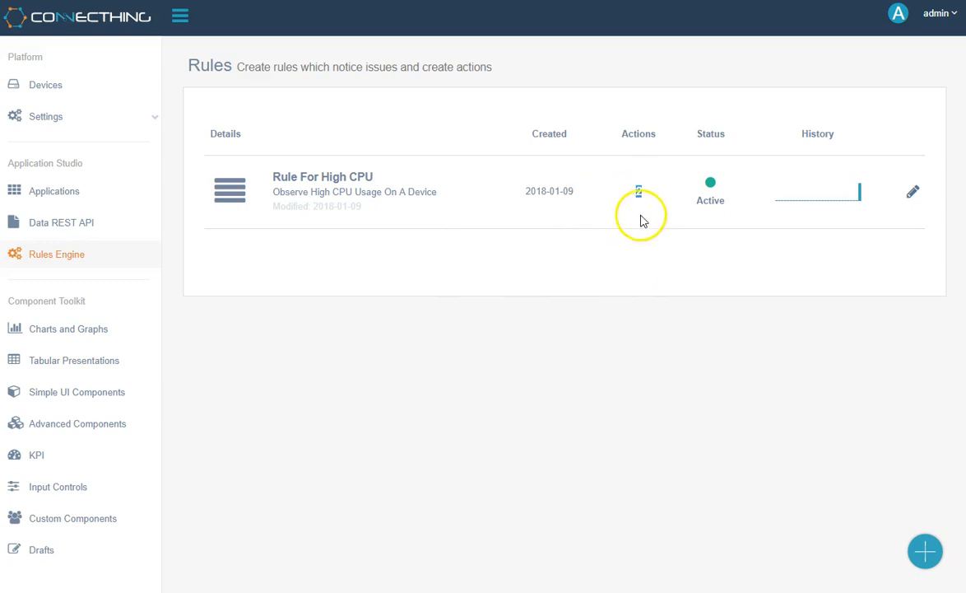
click(641, 192)
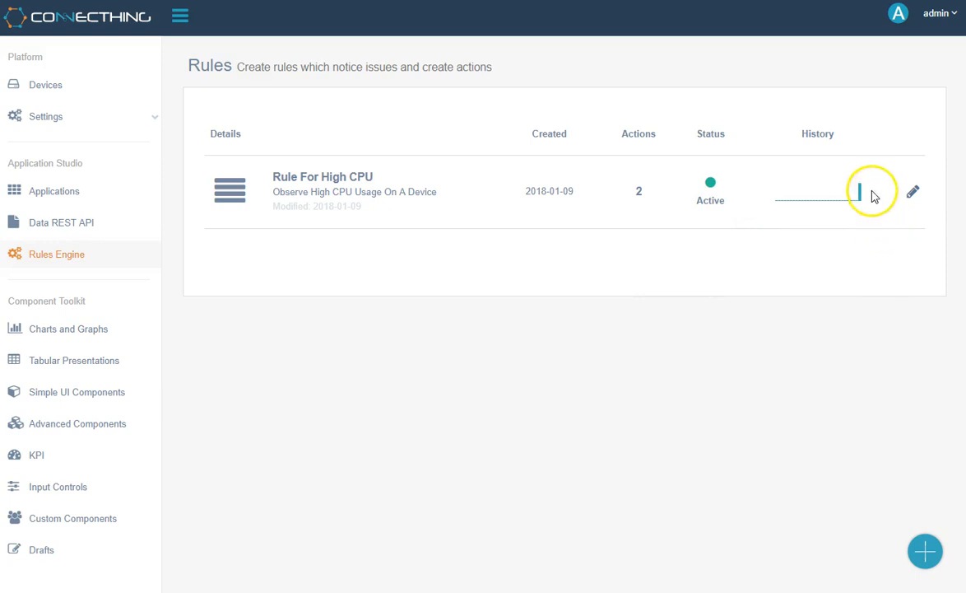
mouse_move(862, 198)
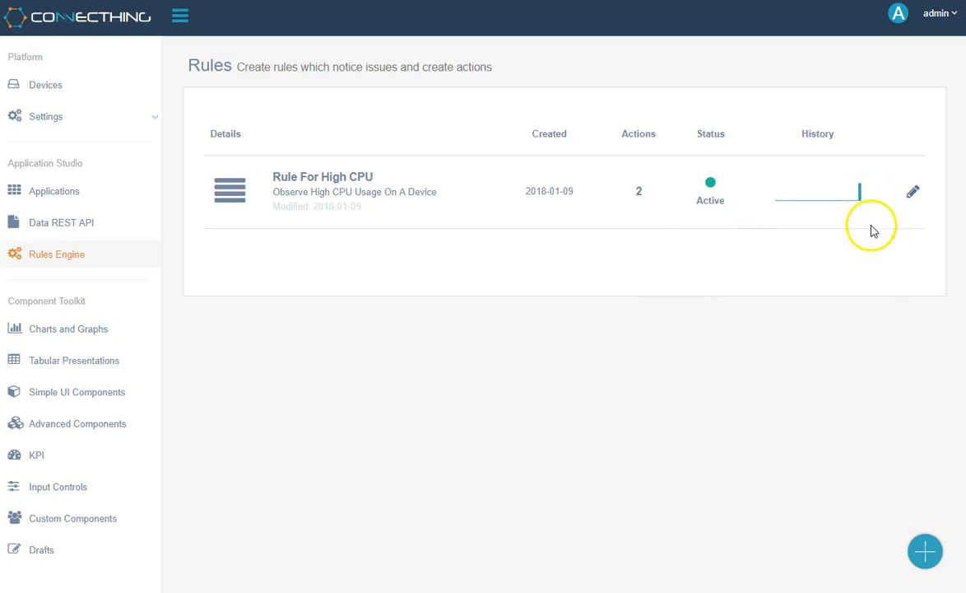